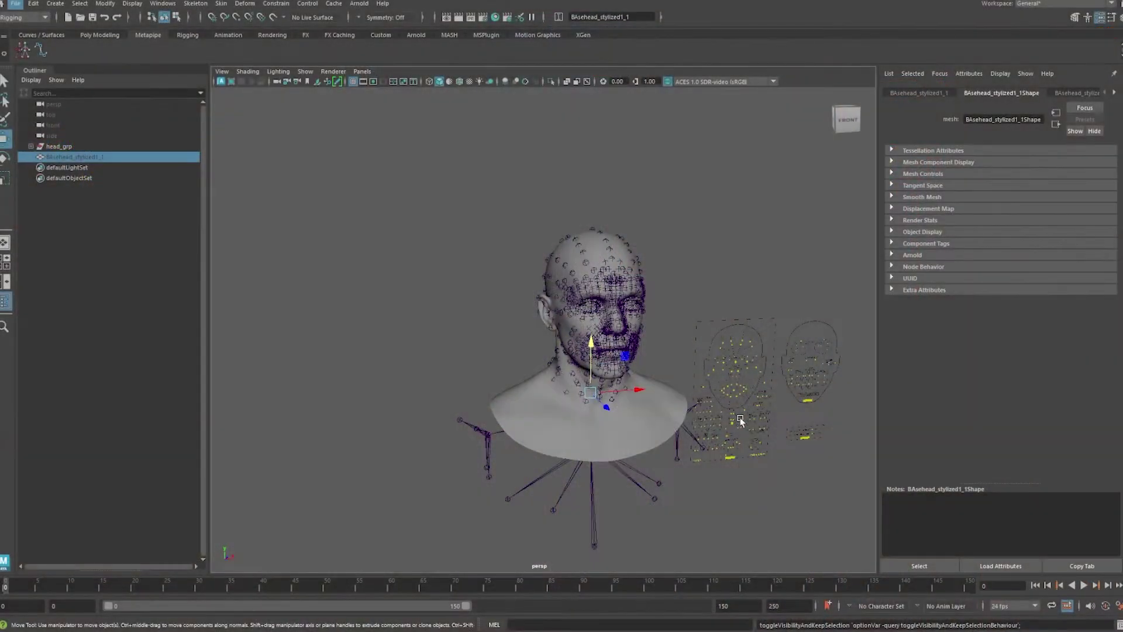
Examine the MetaHuman head rig, its facial joints and the control boards beside it from several angles.
{"action": "left_click_drag", "start_coordinate": [740, 418], "coordinate": [651, 413], "text": "alt"}
{"action": "scroll", "coordinate": [514, 451], "scroll_direction": "up", "scroll_amount": 2}
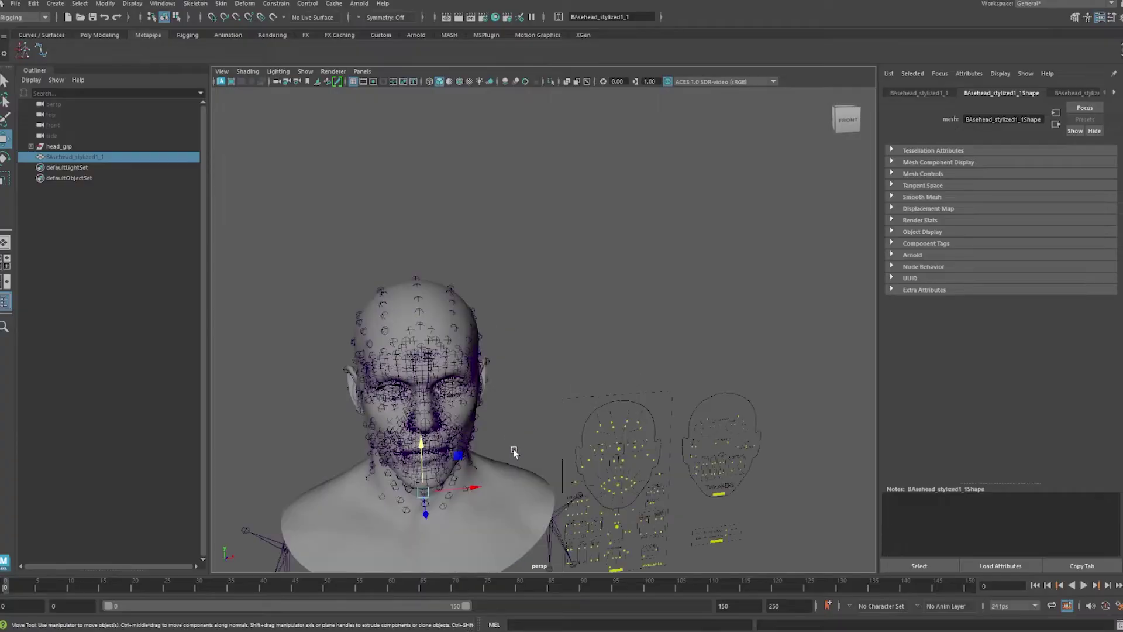
{"action": "scroll", "coordinate": [496, 427], "scroll_direction": "down", "scroll_amount": 2}
{"action": "left_click_drag", "start_coordinate": [494, 474], "coordinate": [418, 444], "text": "alt"}
{"action": "scroll", "coordinate": [360, 287], "scroll_direction": "up", "scroll_amount": 3}
{"action": "middle_click_drag", "start_coordinate": [366, 322], "coordinate": [474, 307], "text": "alt"}
{"action": "scroll", "coordinate": [480, 340], "scroll_direction": "down", "scroll_amount": 3}
{"action": "right_click_drag", "start_coordinate": [486, 368], "coordinate": [542, 364], "text": "alt"}
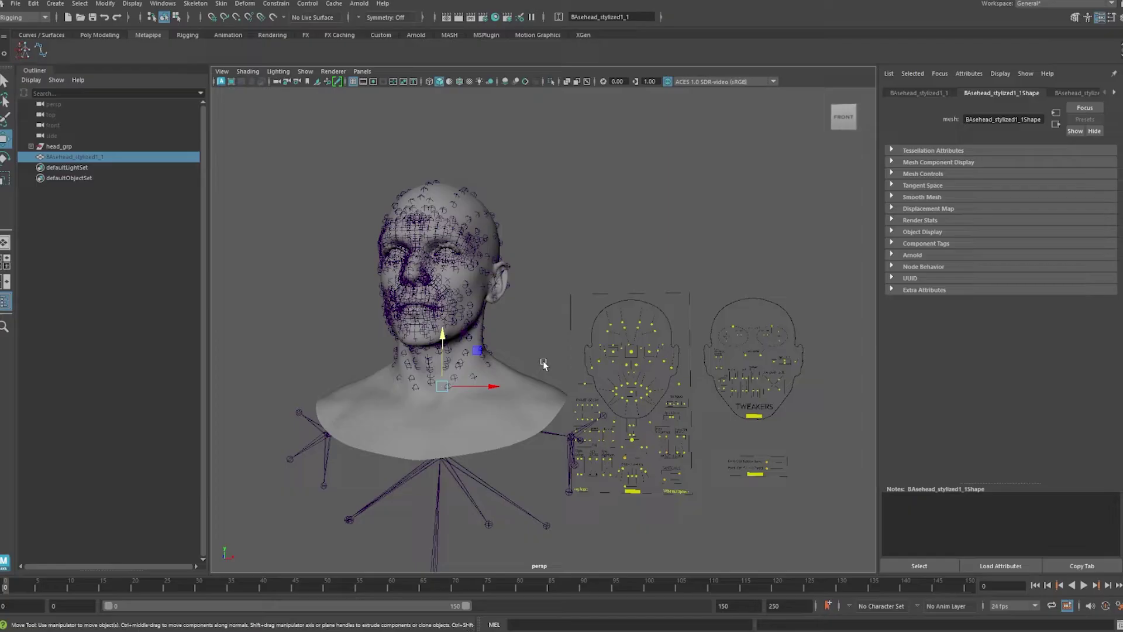
{"action": "scroll", "coordinate": [413, 299], "scroll_direction": "down", "scroll_amount": 2}
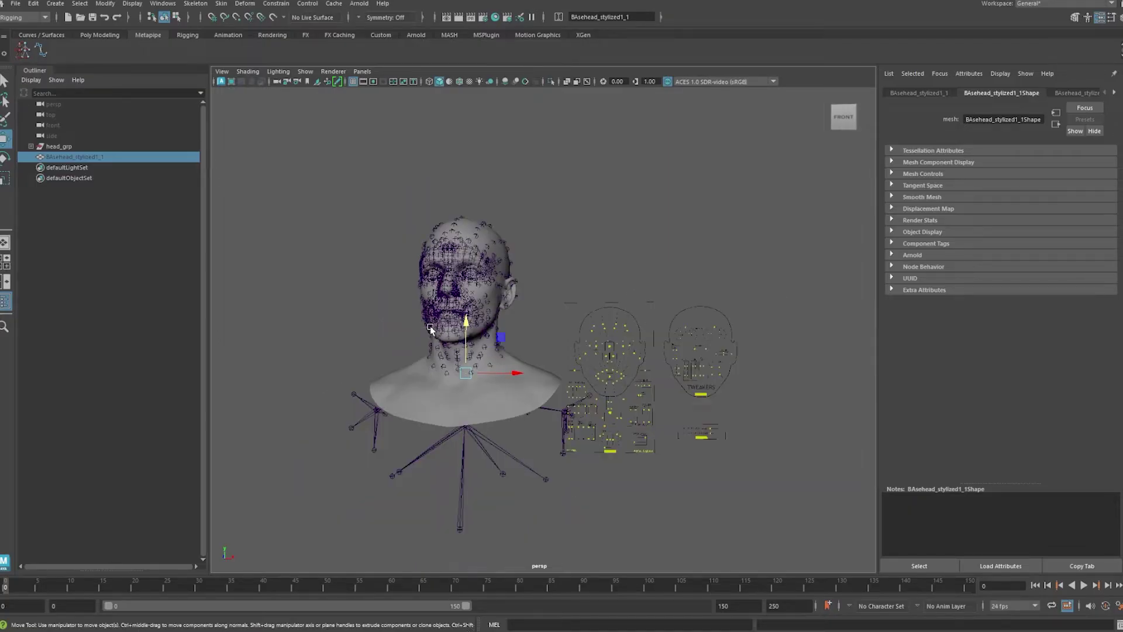
{"action": "middle_click_drag", "start_coordinate": [483, 296], "coordinate": [534, 323], "text": "alt"}
{"action": "scroll", "coordinate": [534, 323], "scroll_direction": "up", "scroll_amount": 2}
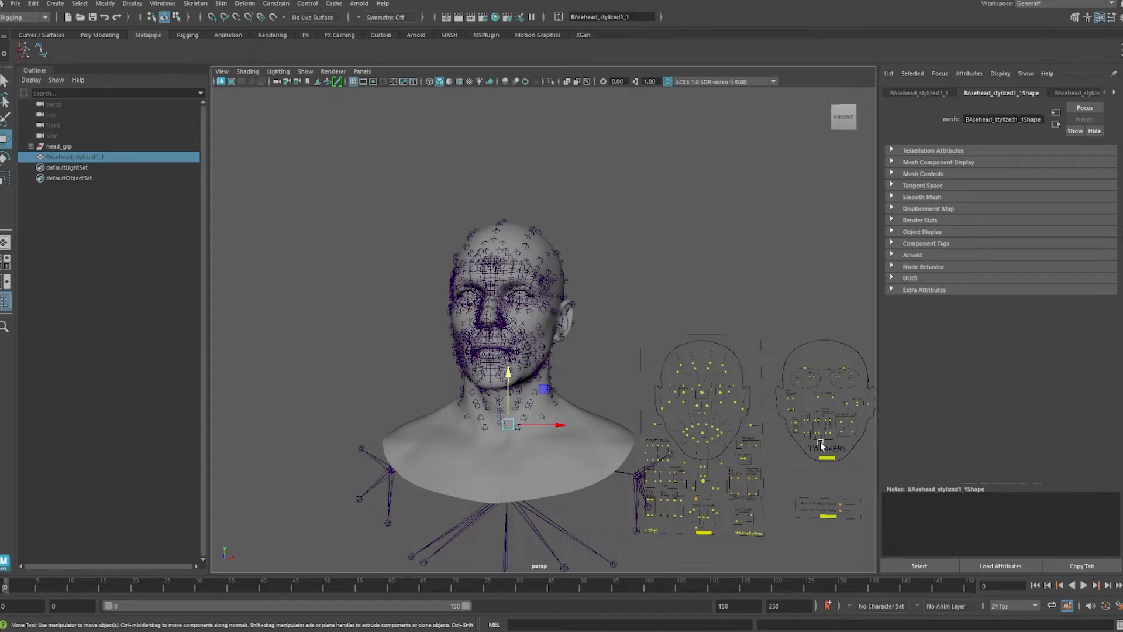
{"action": "scroll", "coordinate": [552, 407], "scroll_direction": "down", "scroll_amount": 3}
{"action": "scroll", "coordinate": [539, 415], "scroll_direction": "up", "scroll_amount": 3}
{"action": "left_click_drag", "start_coordinate": [537, 414], "coordinate": [625, 416], "text": "alt"}
{"action": "scroll", "coordinate": [694, 451], "scroll_direction": "up", "scroll_amount": 3}
{"action": "middle_click_drag", "start_coordinate": [703, 455], "coordinate": [542, 371], "text": "alt"}
{"action": "scroll", "coordinate": [542, 370], "scroll_direction": "down", "scroll_amount": 5}
{"action": "scroll", "coordinate": [468, 317], "scroll_direction": "up", "scroll_amount": 2}
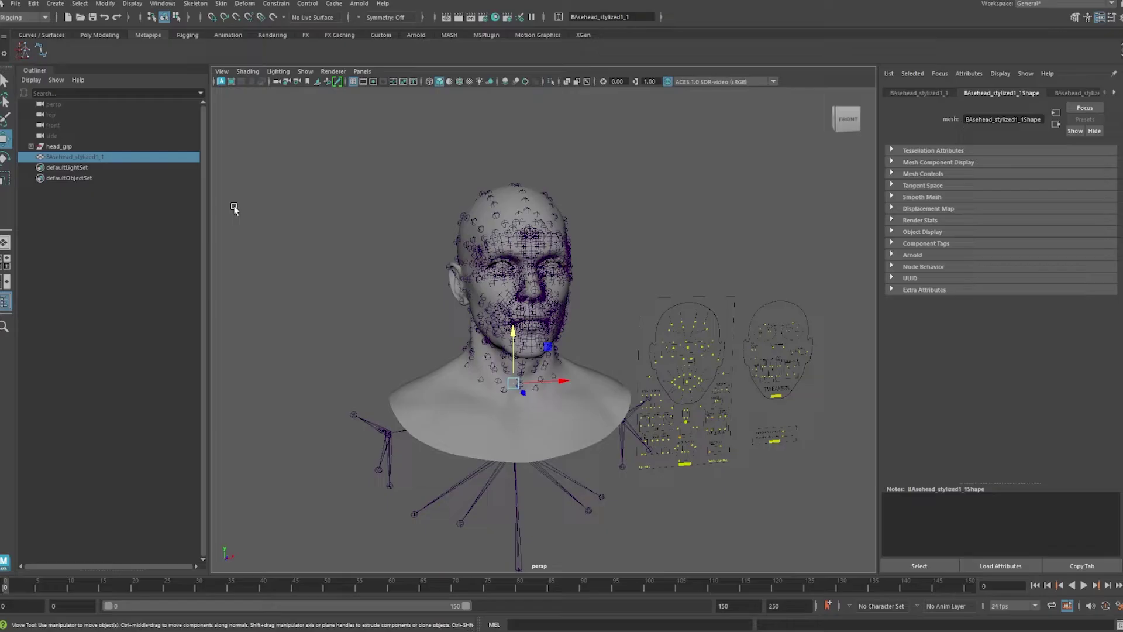
Unhide the stylized base head mesh over the MetaHuman head and bring up the MetaPipe Studio window.
{"action": "key", "text": "shift+h"}
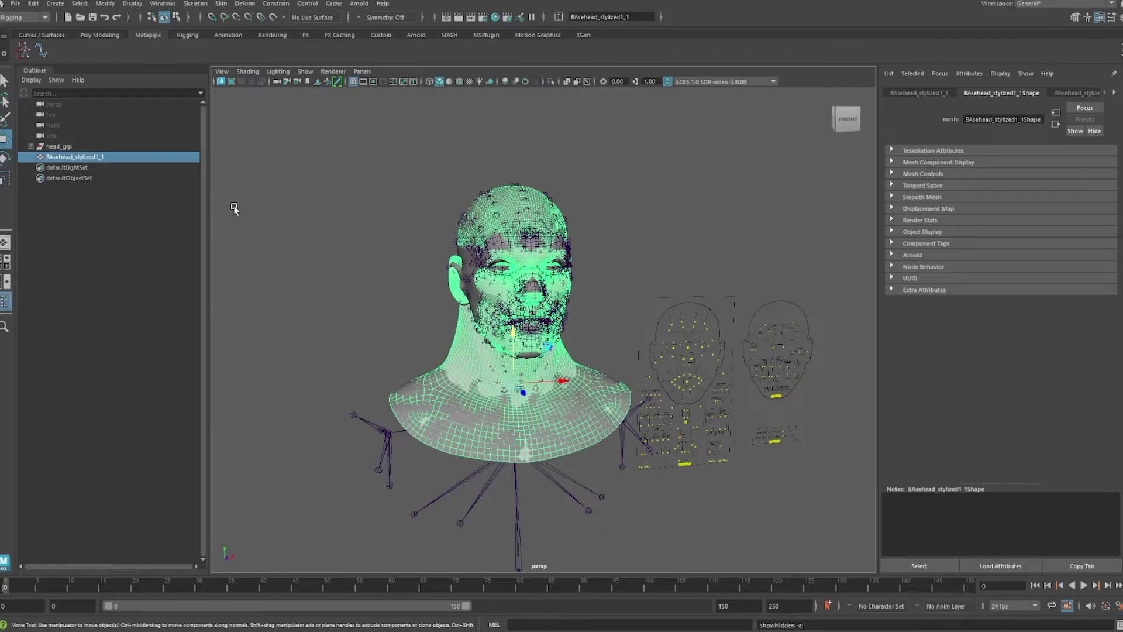
{"action": "scroll", "coordinate": [444, 232], "scroll_direction": "up", "scroll_amount": 4}
{"action": "scroll", "coordinate": [527, 327], "scroll_direction": "down", "scroll_amount": 5}
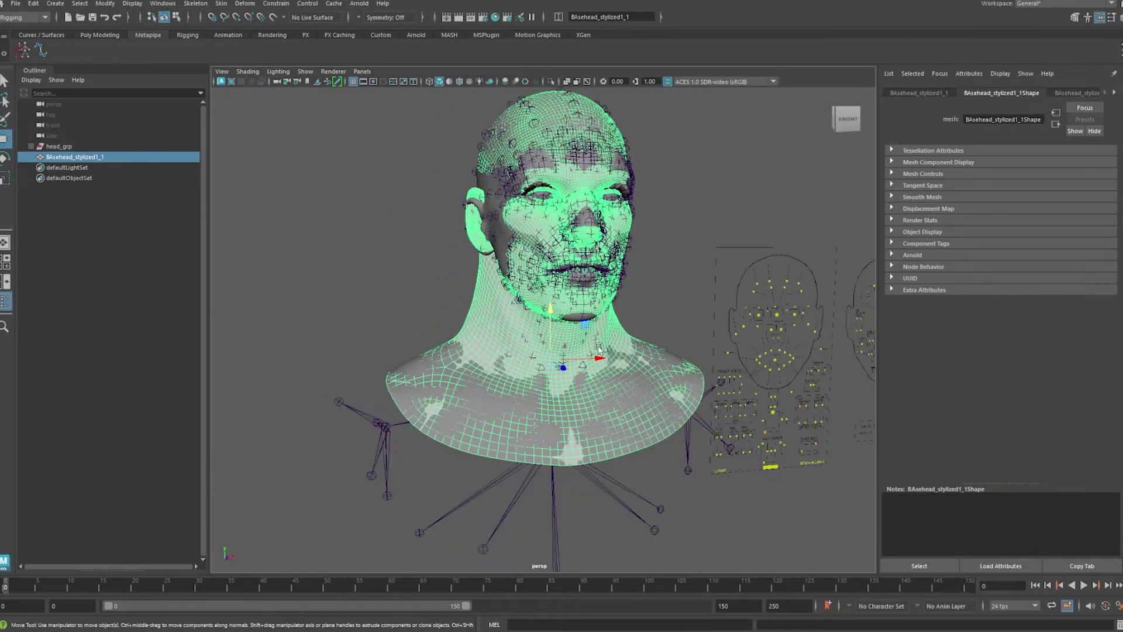
{"action": "scroll", "coordinate": [548, 373], "scroll_direction": "up", "scroll_amount": 1}
{"action": "scroll", "coordinate": [548, 373], "scroll_direction": "up", "scroll_amount": 3}
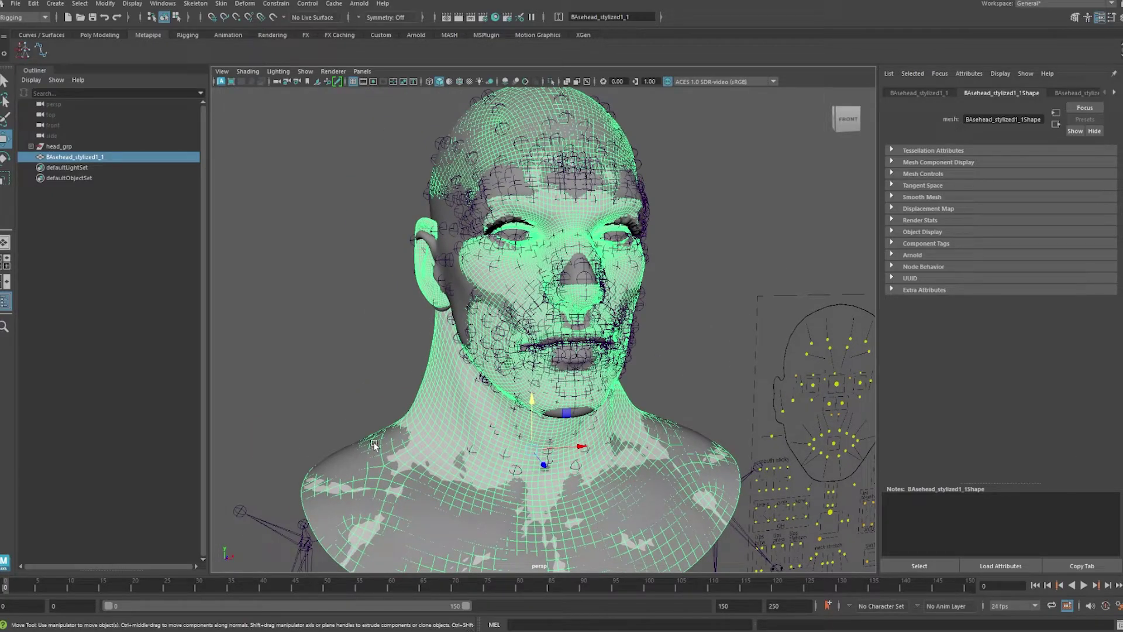
{"action": "left_click_drag", "start_coordinate": [961, 137], "coordinate": [985, 121]}
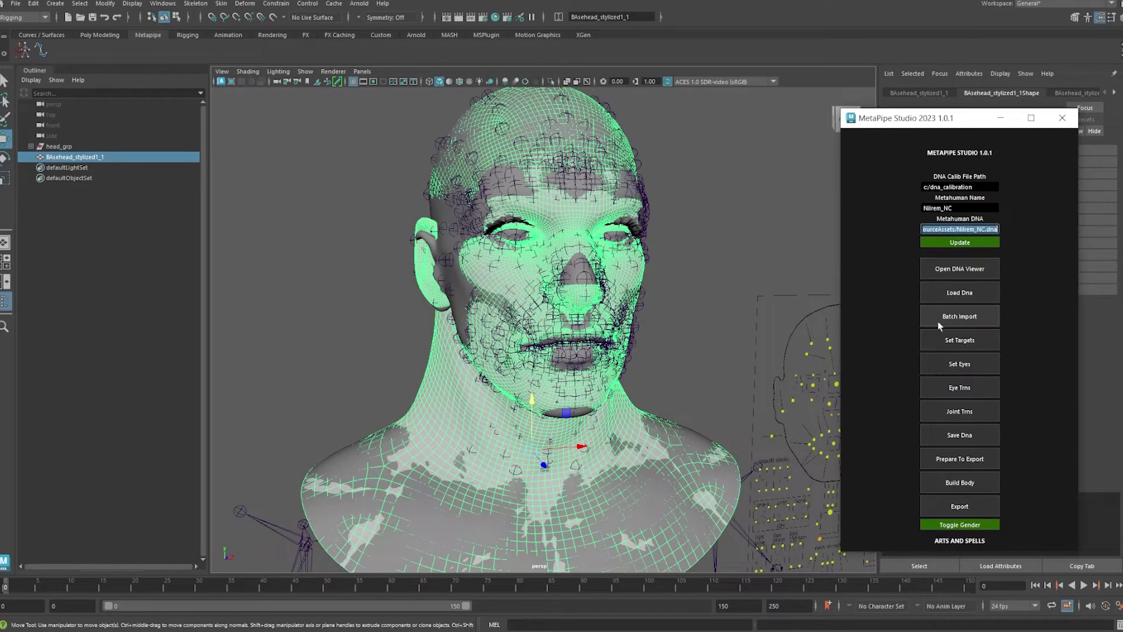
Select the stylized base head together with head_lod0_mesh and run Set Targets in MetaPipe Studio.
{"action": "scroll", "coordinate": [504, 416], "scroll_direction": "down", "scroll_amount": 3}
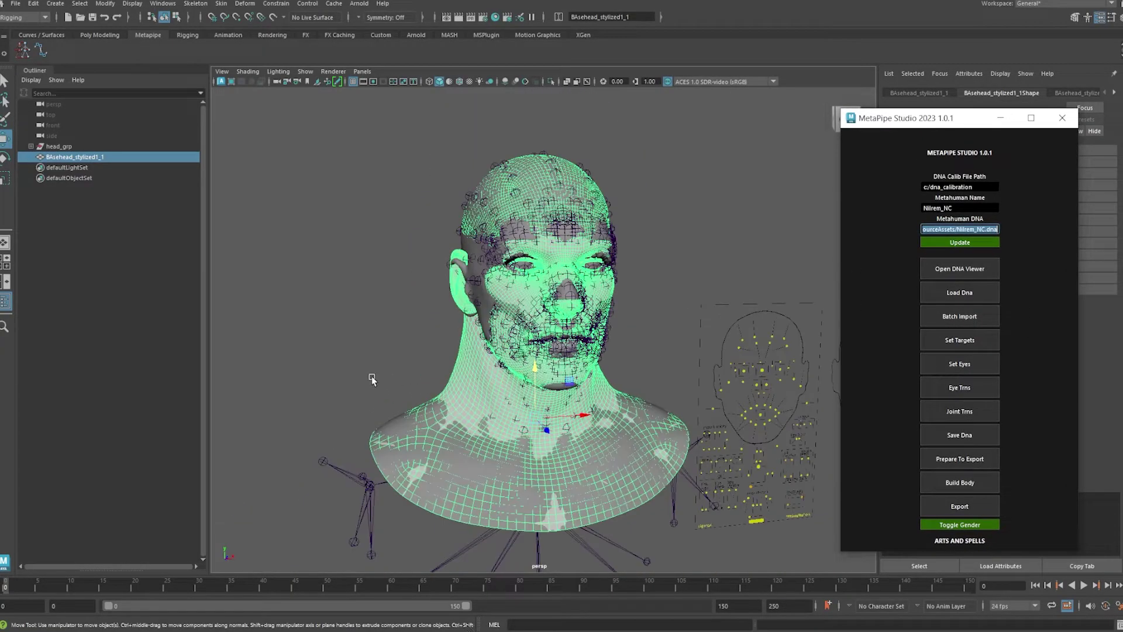
{"action": "left_click", "coordinate": [371, 376]}
{"action": "scroll", "coordinate": [492, 296], "scroll_direction": "up", "scroll_amount": 6}
{"action": "left_click", "coordinate": [457, 298]}
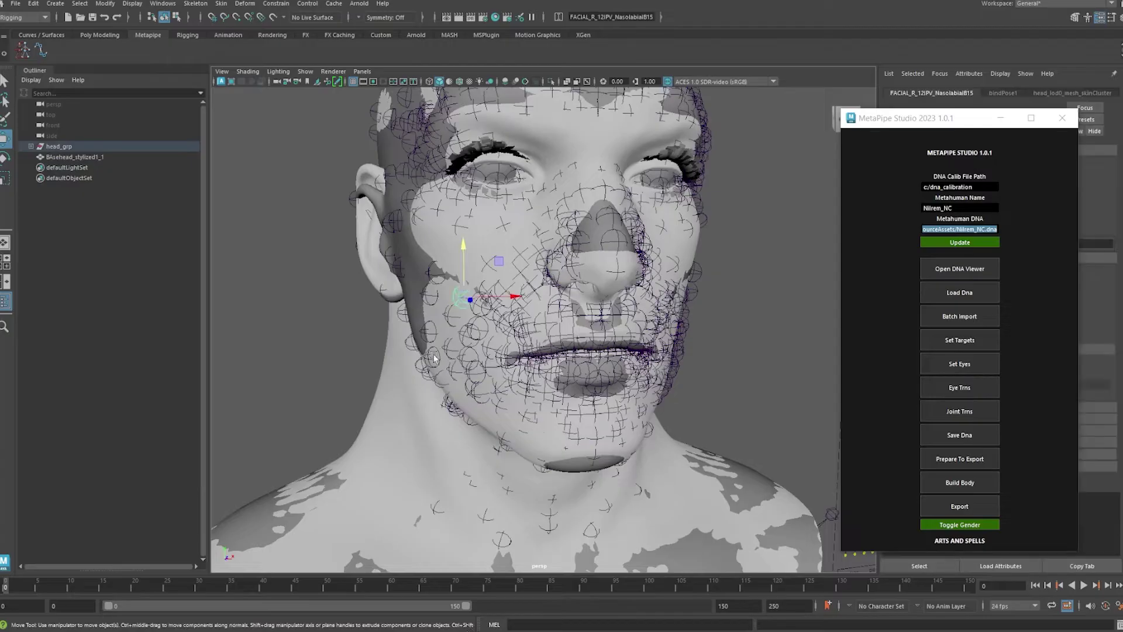
{"action": "left_click", "coordinate": [381, 421]}
{"action": "left_click", "coordinate": [412, 280]}
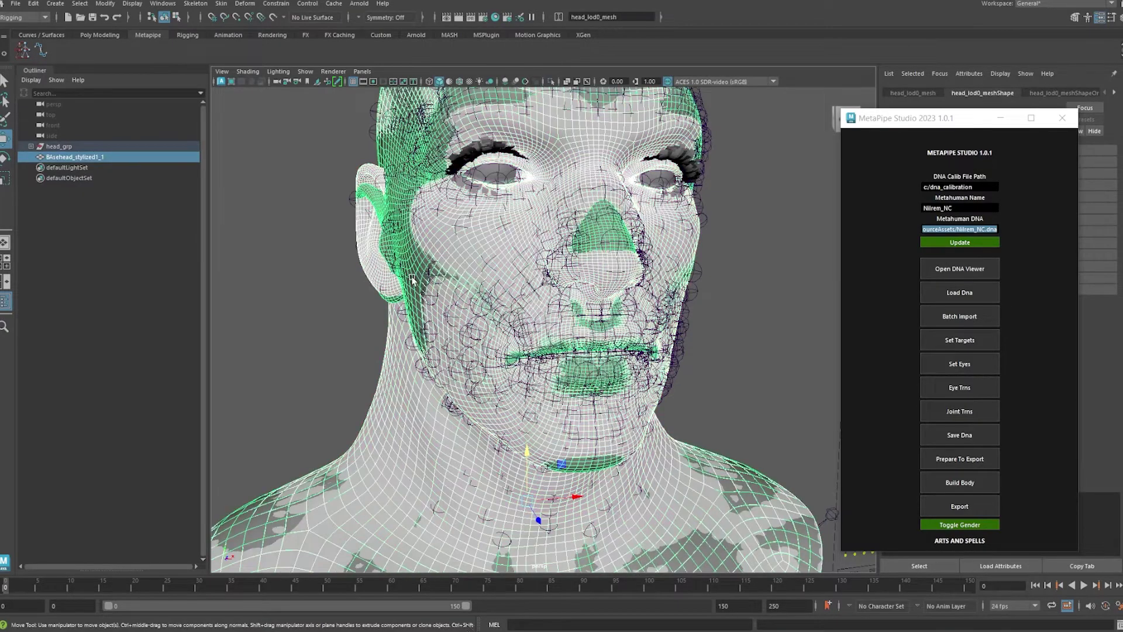
{"action": "scroll", "coordinate": [413, 278], "scroll_direction": "down", "scroll_amount": 3}
{"action": "left_click", "coordinate": [949, 341]}
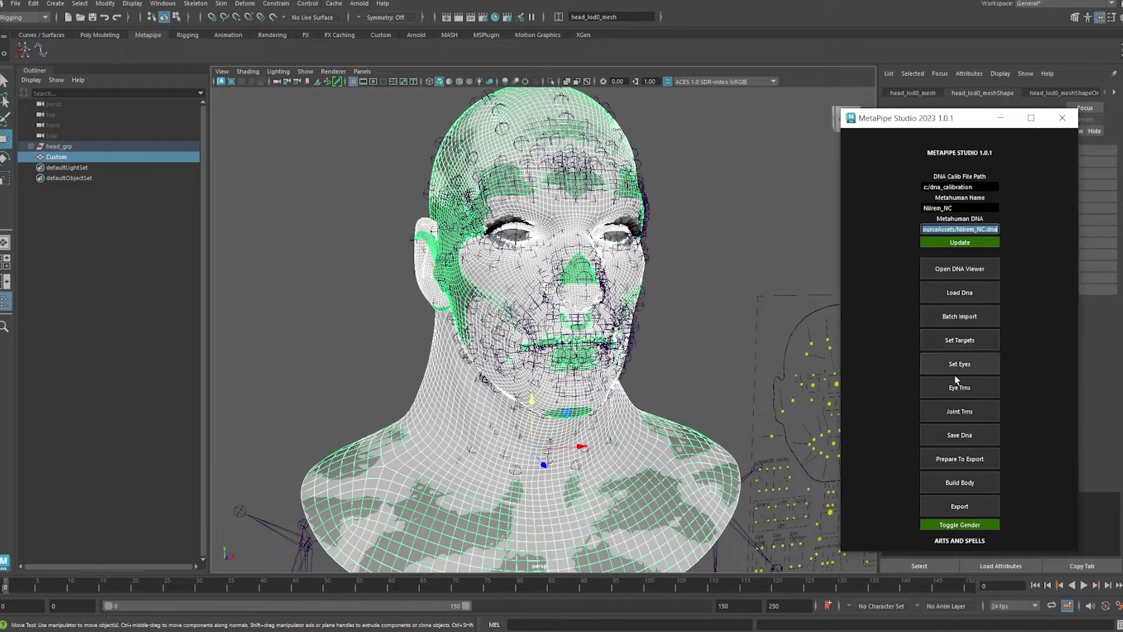
Run Joint Trns in MetaPipe Studio for the custom head.
{"action": "scroll", "coordinate": [664, 384], "scroll_direction": "down", "scroll_amount": 5}
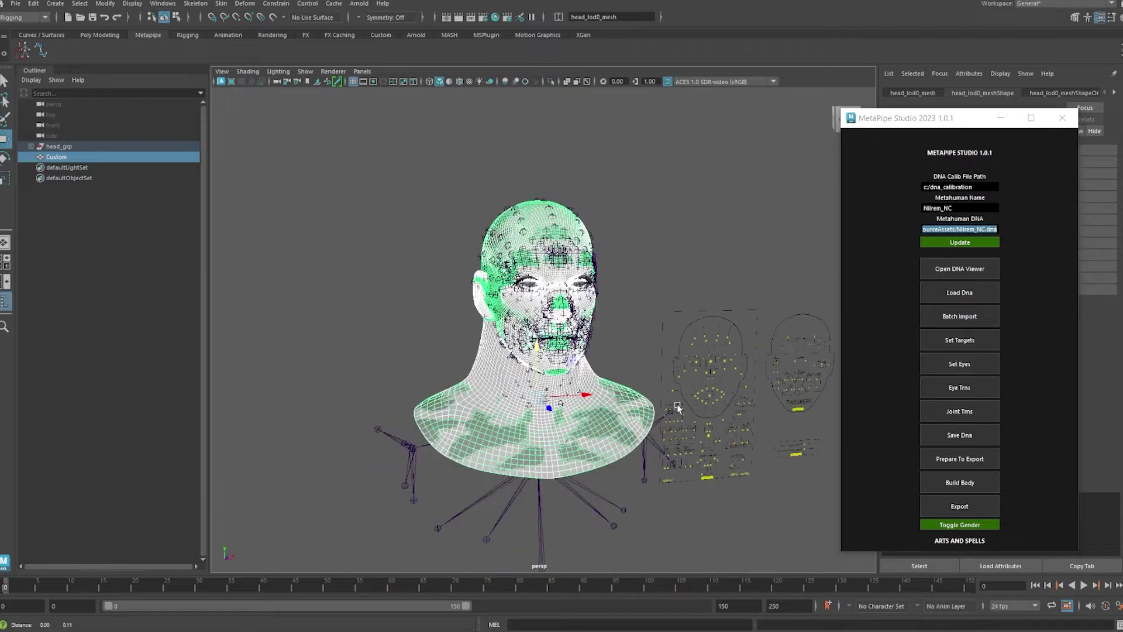
{"action": "middle_click_drag", "start_coordinate": [677, 406], "coordinate": [658, 410], "text": "alt"}
{"action": "scroll", "coordinate": [657, 412], "scroll_direction": "up", "scroll_amount": 5}
{"action": "scroll", "coordinate": [650, 431], "scroll_direction": "up", "scroll_amount": 3}
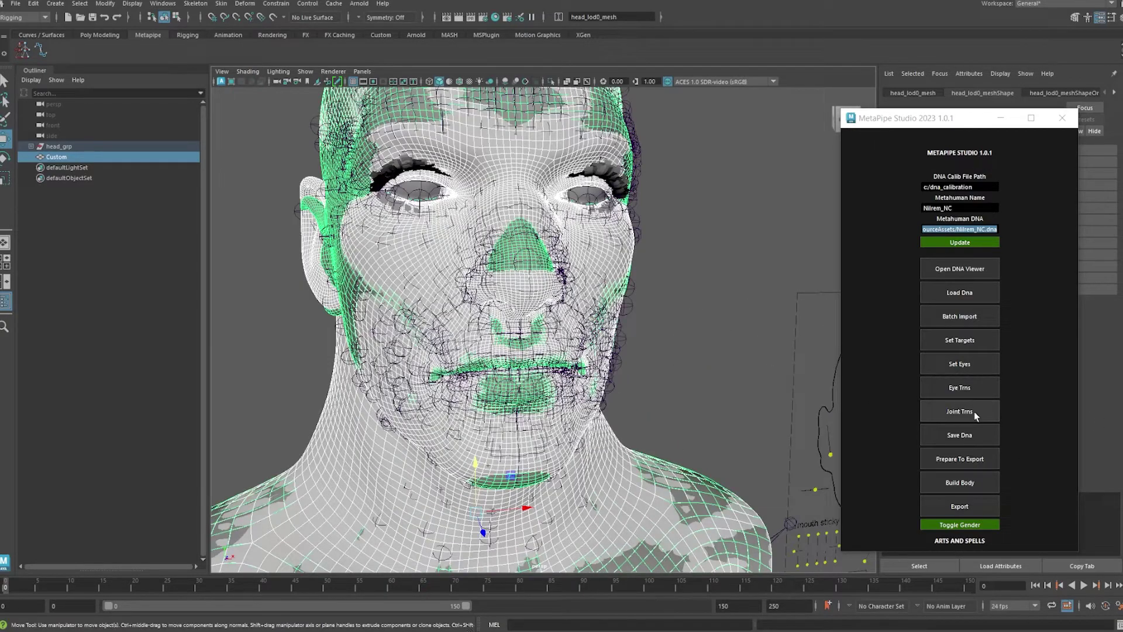
{"action": "left_click", "coordinate": [975, 414]}
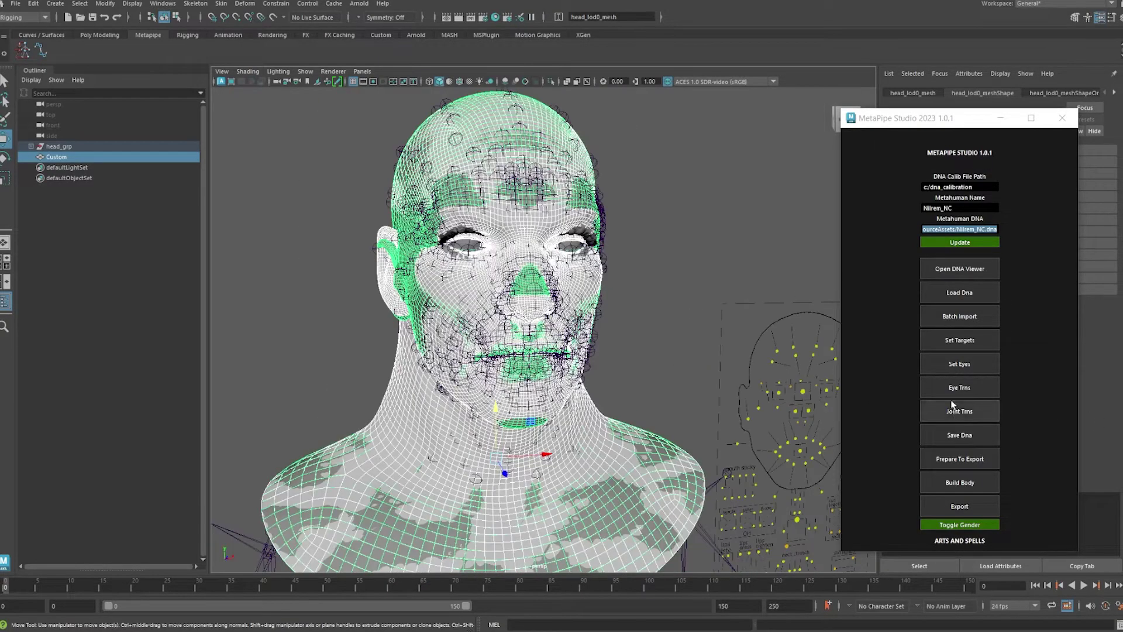
Clear the selection, then select the head mesh and examine its surface and joints around the face, neck and shoulders.
{"action": "left_click", "coordinate": [659, 318]}
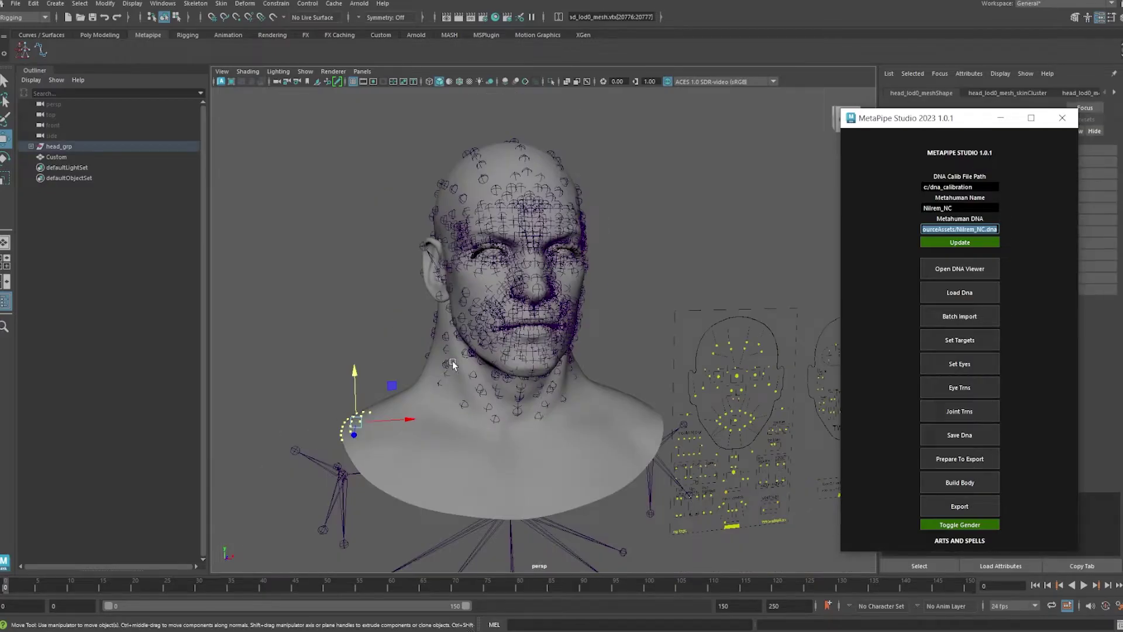
{"action": "middle_click_drag", "start_coordinate": [496, 350], "coordinate": [450, 371], "text": "alt"}
{"action": "left_click_drag", "start_coordinate": [450, 370], "coordinate": [536, 402], "text": "alt"}
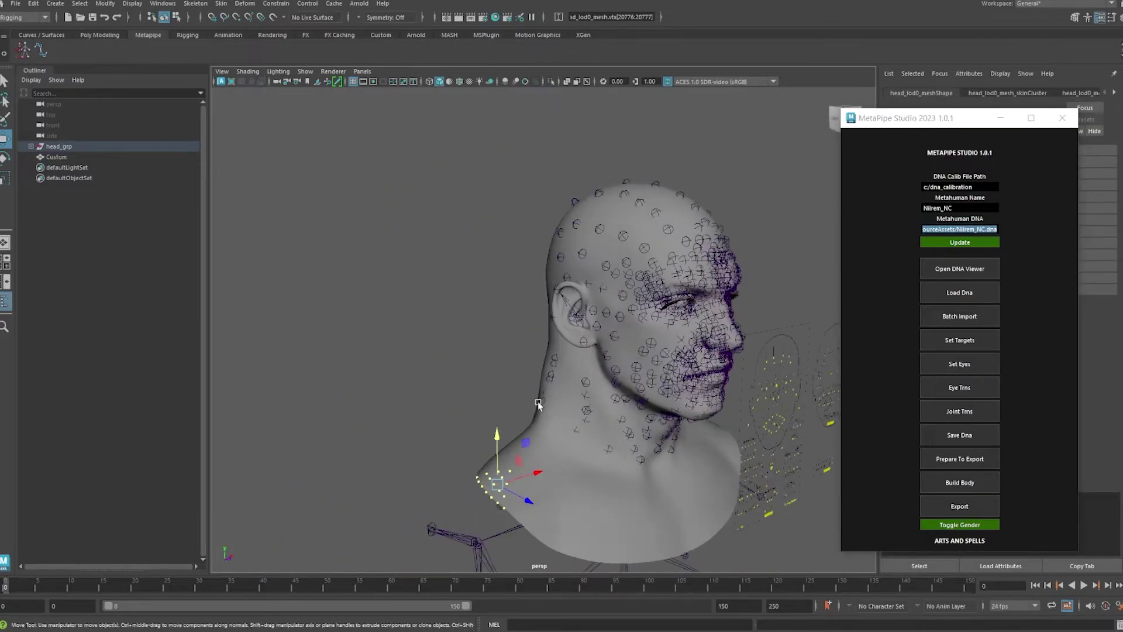
{"action": "right_click_drag", "start_coordinate": [537, 403], "coordinate": [584, 413], "text": "alt"}
{"action": "middle_click_drag", "start_coordinate": [615, 469], "coordinate": [541, 419], "text": "alt"}
{"action": "left_click_drag", "start_coordinate": [542, 419], "coordinate": [467, 391], "text": "alt"}
{"action": "left_click", "coordinate": [747, 525]}
{"action": "left_click", "coordinate": [612, 477]}
{"action": "scroll", "coordinate": [613, 477], "scroll_direction": "down", "scroll_amount": 5}
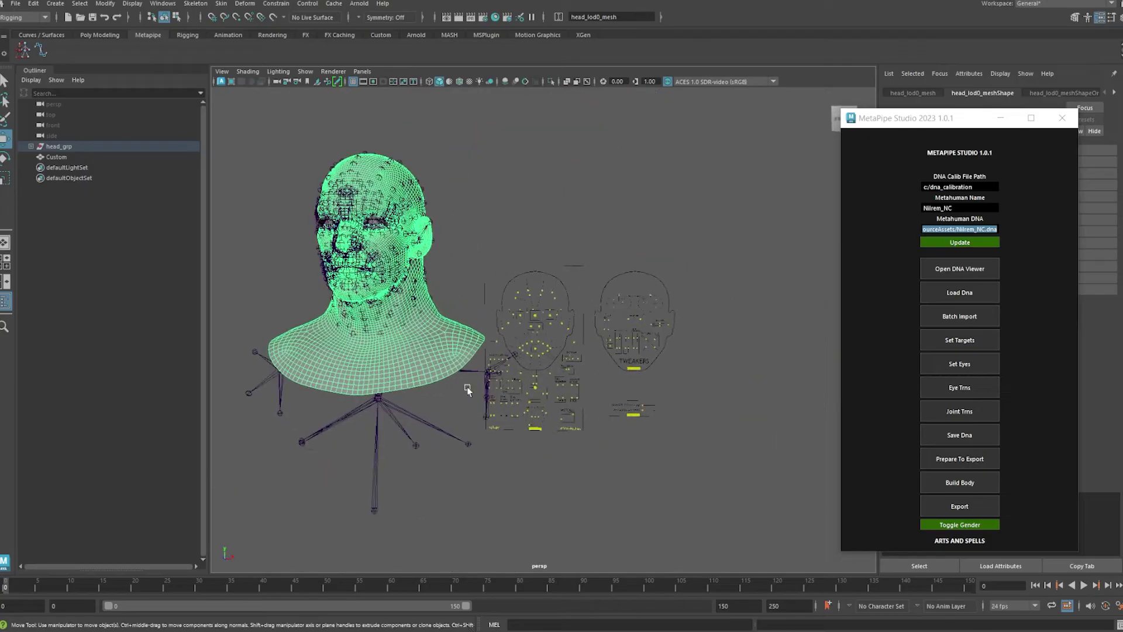
{"action": "middle_click_drag", "start_coordinate": [403, 329], "coordinate": [469, 381], "text": "alt"}
{"action": "scroll", "coordinate": [457, 305], "scroll_direction": "up", "scroll_amount": 4}
{"action": "scroll", "coordinate": [381, 296], "scroll_direction": "up", "scroll_amount": 3}
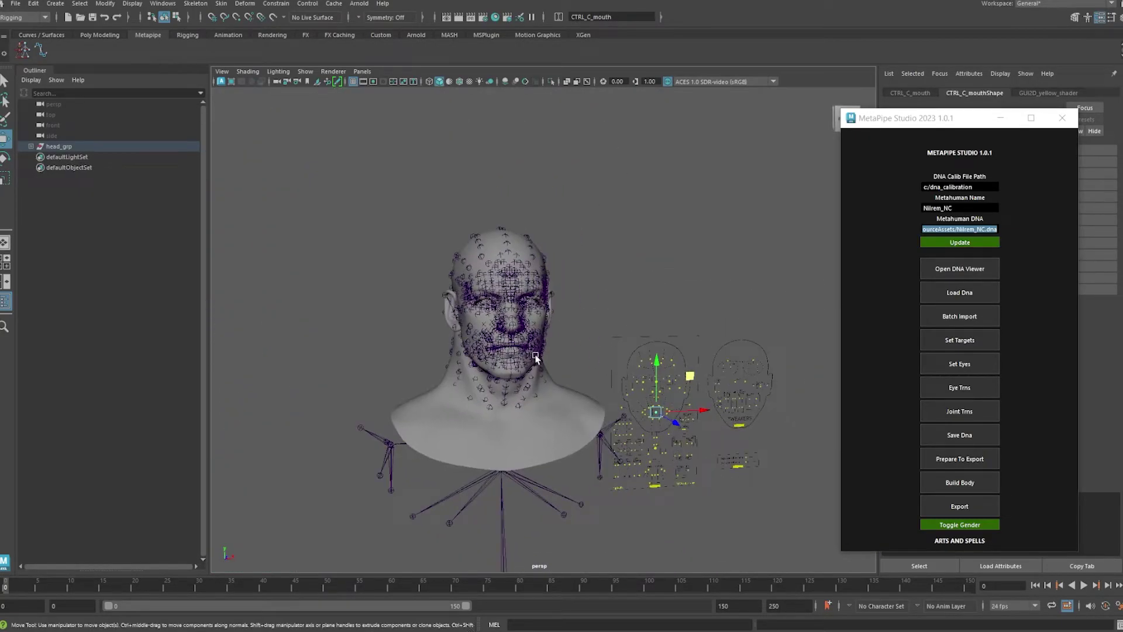
{"action": "scroll", "coordinate": [540, 355], "scroll_direction": "up", "scroll_amount": 2}
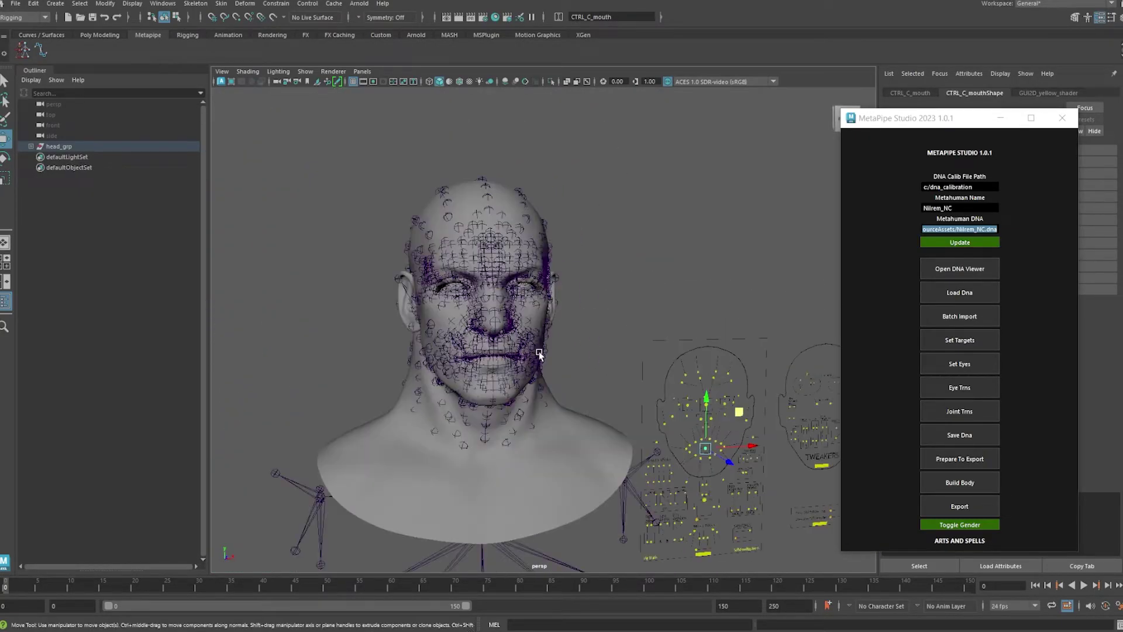
Move the MetaPipe Studio window off the viewport and hide the joints in the viewport display.
{"action": "scroll", "coordinate": [540, 336], "scroll_direction": "up", "scroll_amount": 3}
{"action": "left_click_drag", "start_coordinate": [633, 410], "coordinate": [382, 402], "text": "alt"}
{"action": "scroll", "coordinate": [622, 409], "scroll_direction": "down", "scroll_amount": 6}
{"action": "middle_click_drag", "start_coordinate": [382, 402], "coordinate": [470, 386], "text": "alt"}
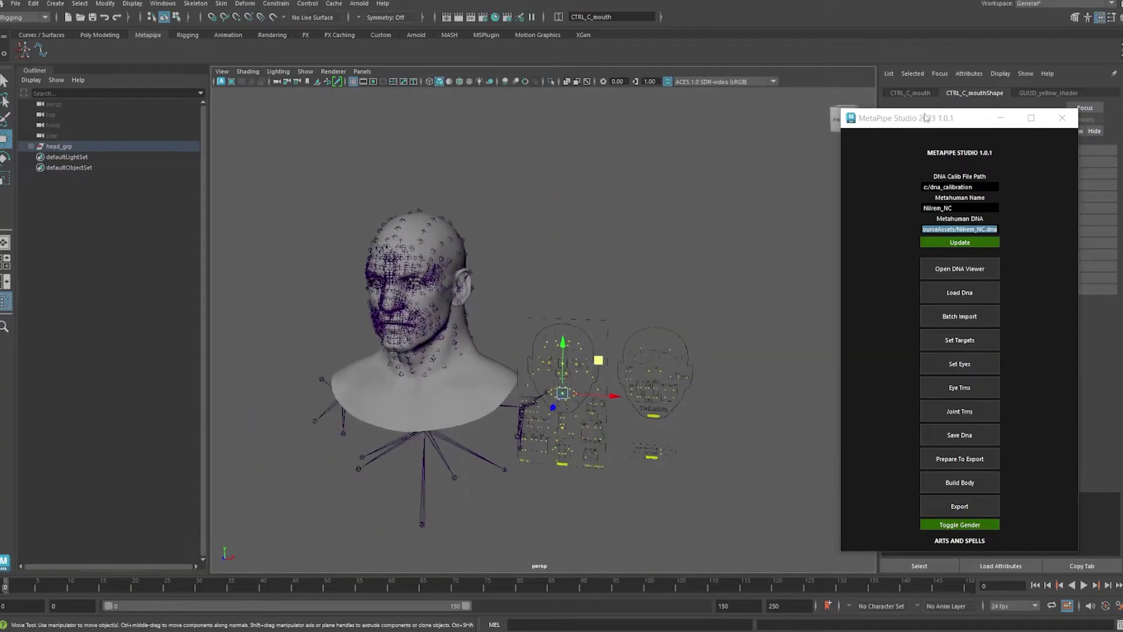
{"action": "left_click_drag", "start_coordinate": [926, 118], "coordinate": [1122, 193]}
{"action": "scroll", "coordinate": [430, 323], "scroll_direction": "up", "scroll_amount": 5}
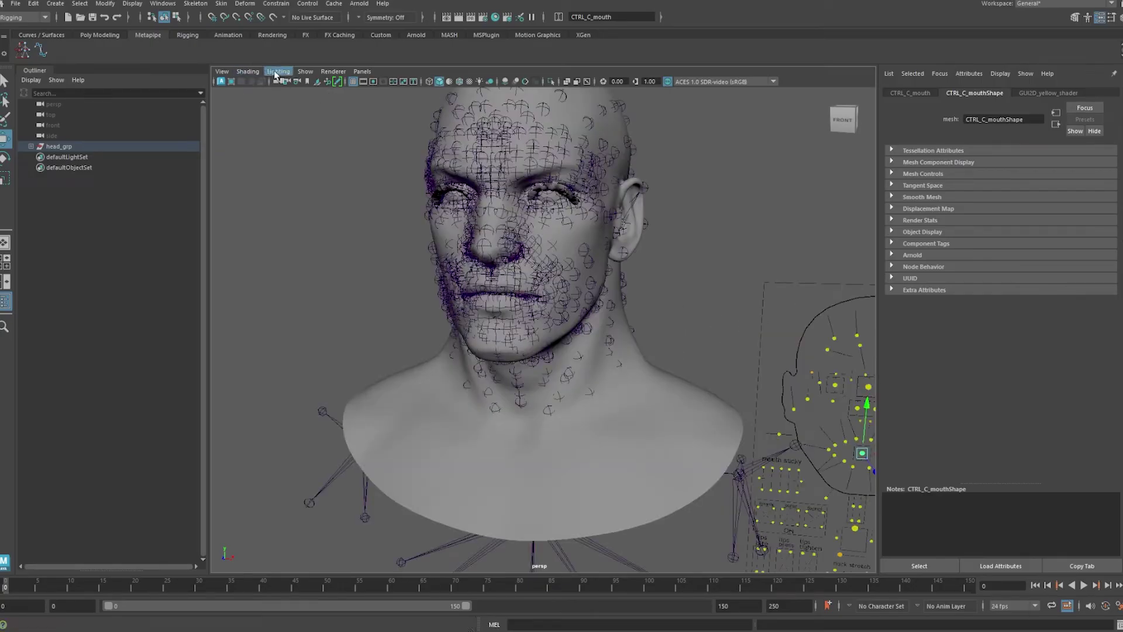
{"action": "left_click", "coordinate": [305, 70]}
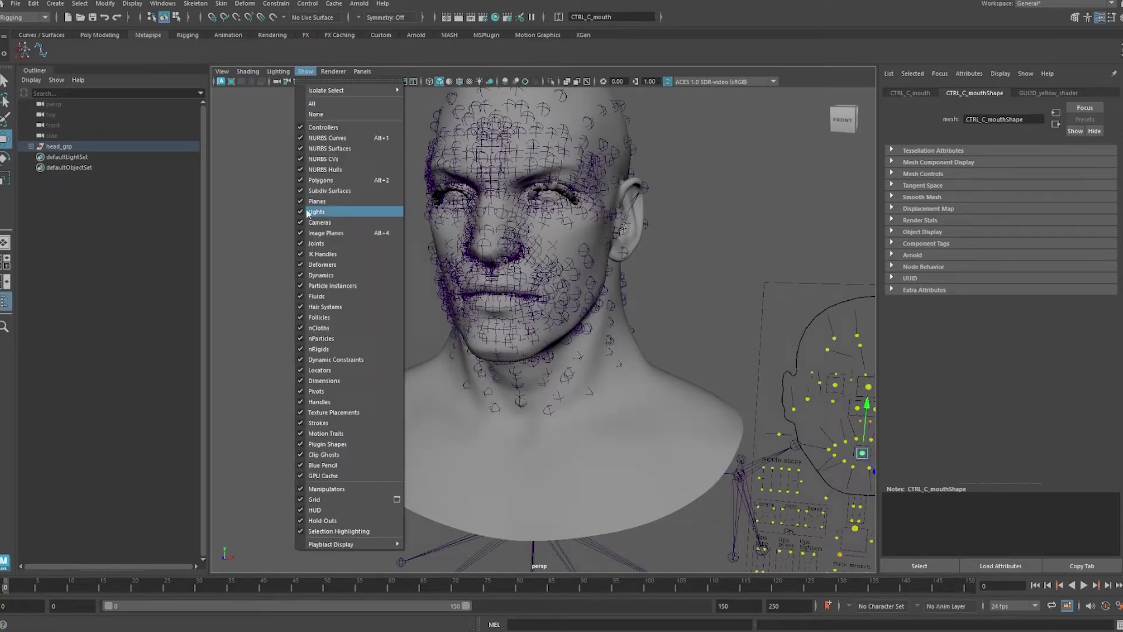
{"action": "left_click", "coordinate": [300, 242]}
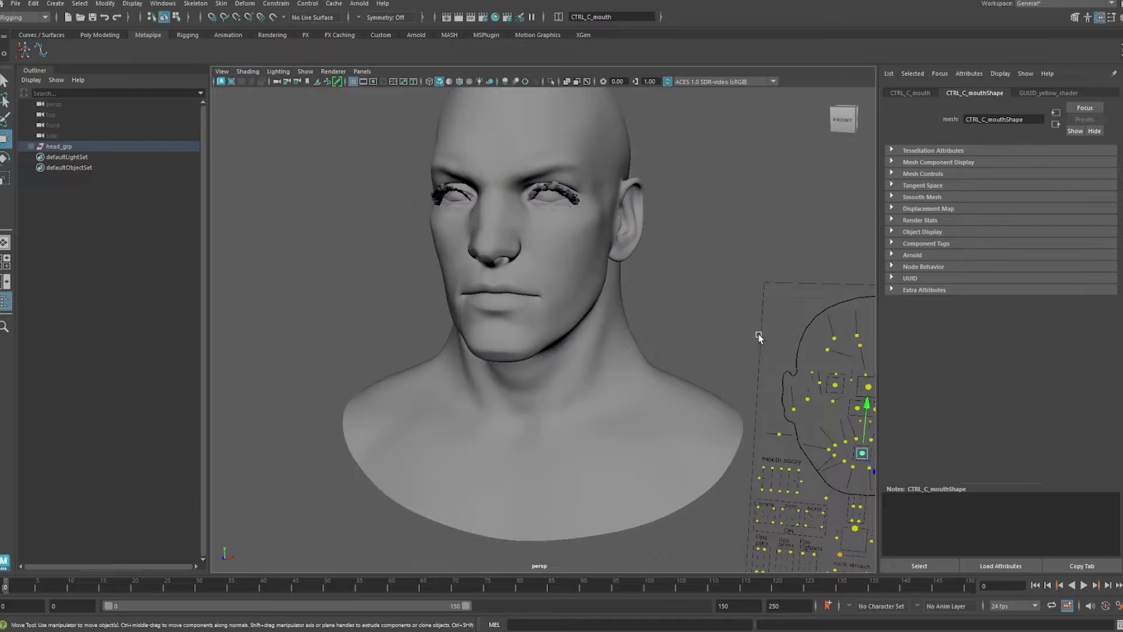
Test the facial deformation by moving the central mouth control CTRL_C_mouth, and undo the move.
{"action": "scroll", "coordinate": [712, 396], "scroll_direction": "down", "scroll_amount": 3}
{"action": "scroll", "coordinate": [762, 434], "scroll_direction": "up", "scroll_amount": 3}
{"action": "middle_click_drag", "start_coordinate": [781, 414], "coordinate": [731, 410], "text": "alt"}
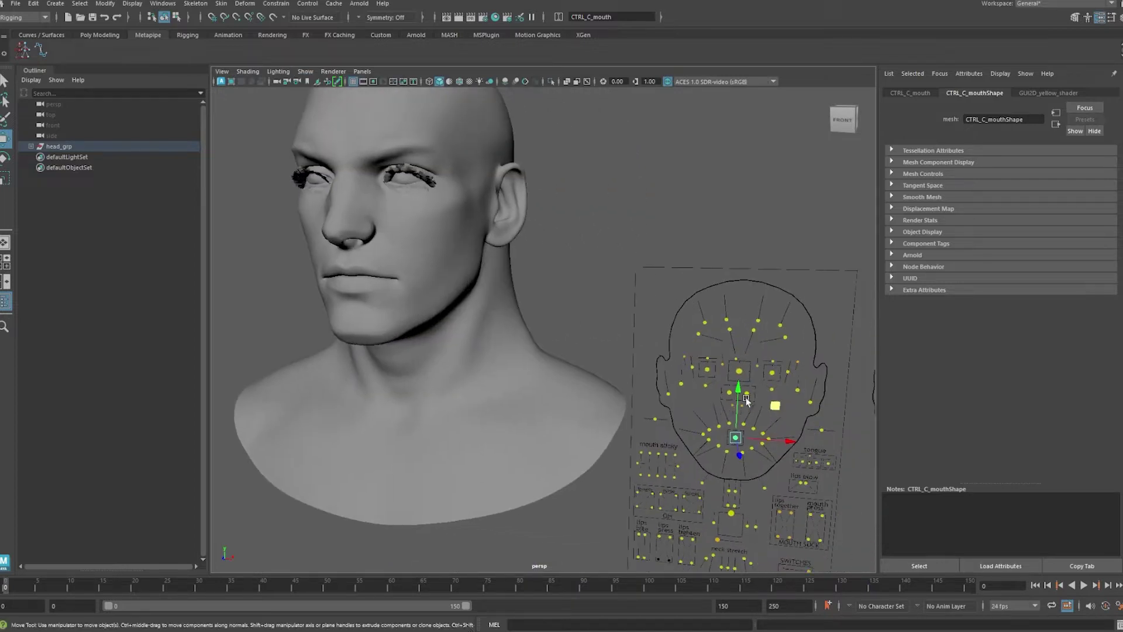
{"action": "mouse_move", "coordinate": [777, 412]}
{"action": "left_mouse_down"}
{"action": "mouse_move", "coordinate": [748, 411]}
{"action": "mouse_move", "coordinate": [789, 396]}
{"action": "mouse_move", "coordinate": [765, 417]}
{"action": "mouse_move", "coordinate": [789, 411]}
{"action": "left_mouse_up"}
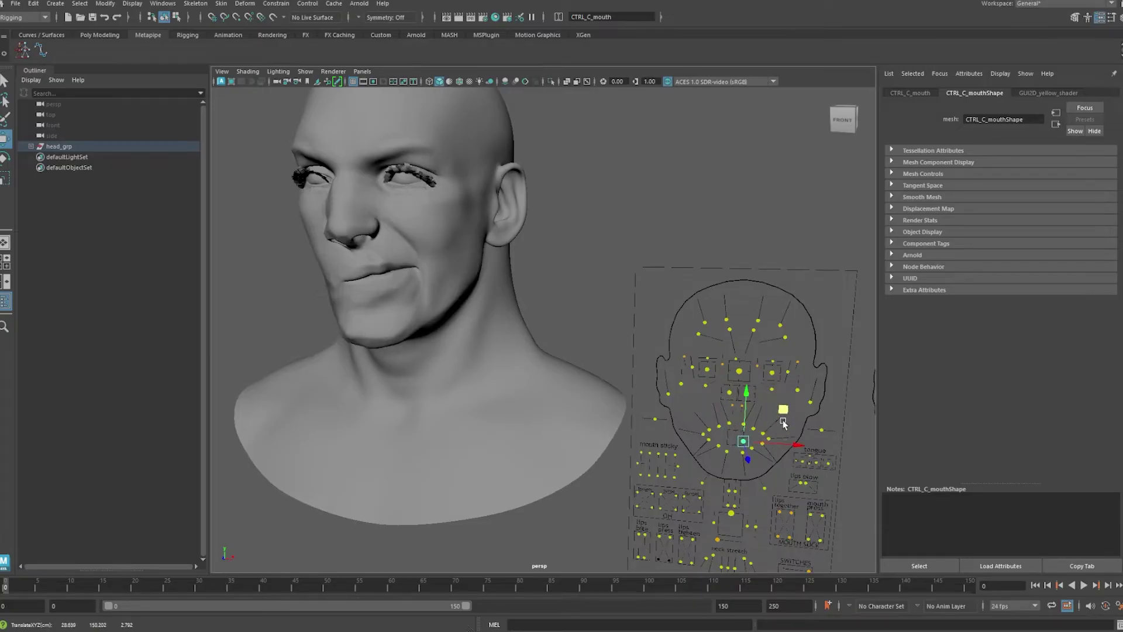
{"action": "key", "text": "ctrl+z"}
Test the jaw deformation by moving the CTRL_C_jaw control, and undo the move.
{"action": "left_click", "coordinate": [740, 371]}
{"action": "left_click", "coordinate": [732, 515]}
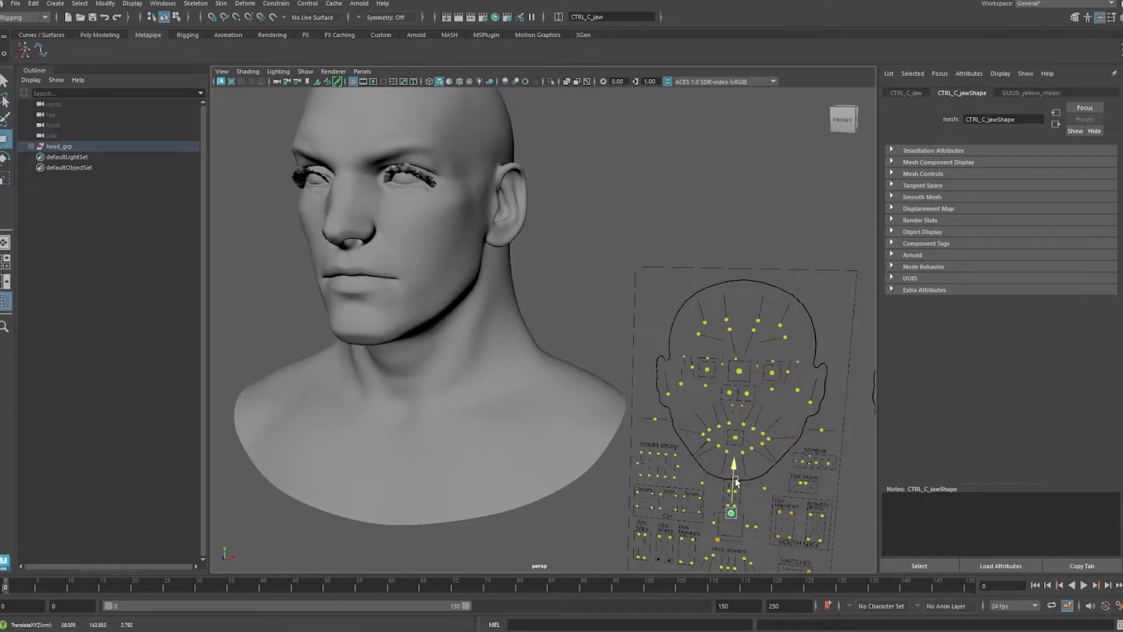
{"action": "middle_click_drag", "start_coordinate": [730, 504], "coordinate": [754, 501]}
{"action": "key", "text": "ctrl+z"}
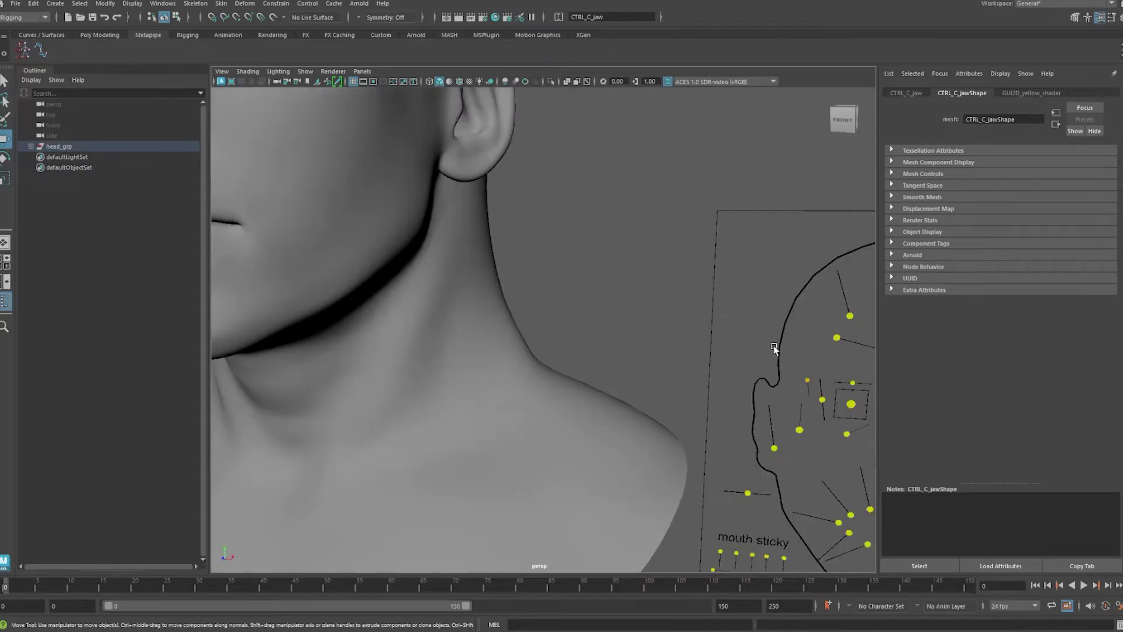
Test the left inner brow raise by moving the CTRL_L_brow_raiseIn control, and undo the move.
{"action": "left_click", "coordinate": [759, 320]}
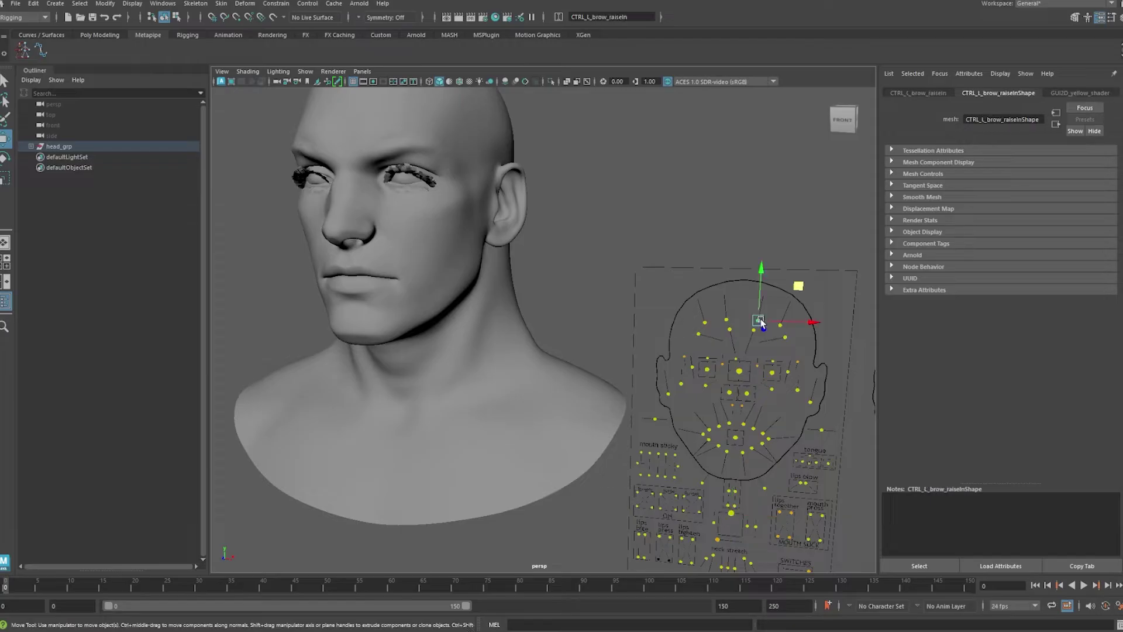
{"action": "left_click_drag", "start_coordinate": [760, 286], "coordinate": [763, 283]}
{"action": "key", "text": "ctrl+z"}
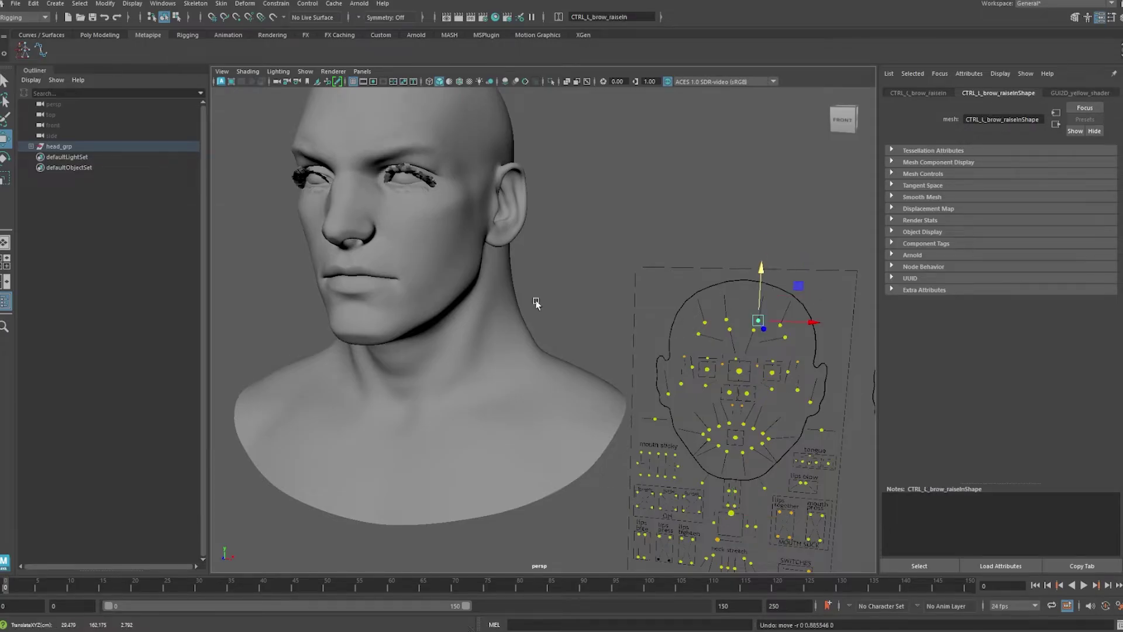
Examine the head from several angles and select the eyelashes mesh to check its fit around the eyes.
{"action": "right_click_drag", "start_coordinate": [534, 300], "coordinate": [399, 322], "text": "alt"}
{"action": "left_click_drag", "start_coordinate": [398, 321], "coordinate": [460, 317], "text": "alt"}
{"action": "right_click_drag", "start_coordinate": [745, 298], "coordinate": [784, 266], "text": "alt"}
{"action": "middle_click_drag", "start_coordinate": [784, 266], "coordinate": [542, 333], "text": "alt"}
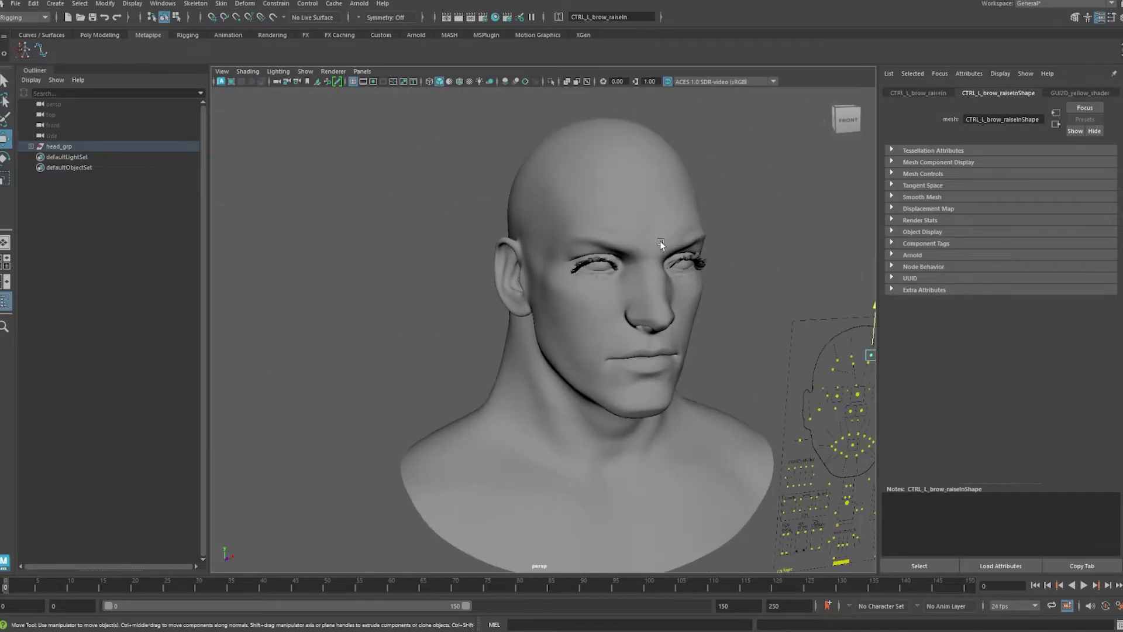
{"action": "right_click_drag", "start_coordinate": [661, 246], "coordinate": [661, 279], "text": "alt"}
{"action": "scroll", "coordinate": [668, 265], "scroll_direction": "down", "scroll_amount": 5}
{"action": "scroll", "coordinate": [632, 282], "scroll_direction": "up", "scroll_amount": 3}
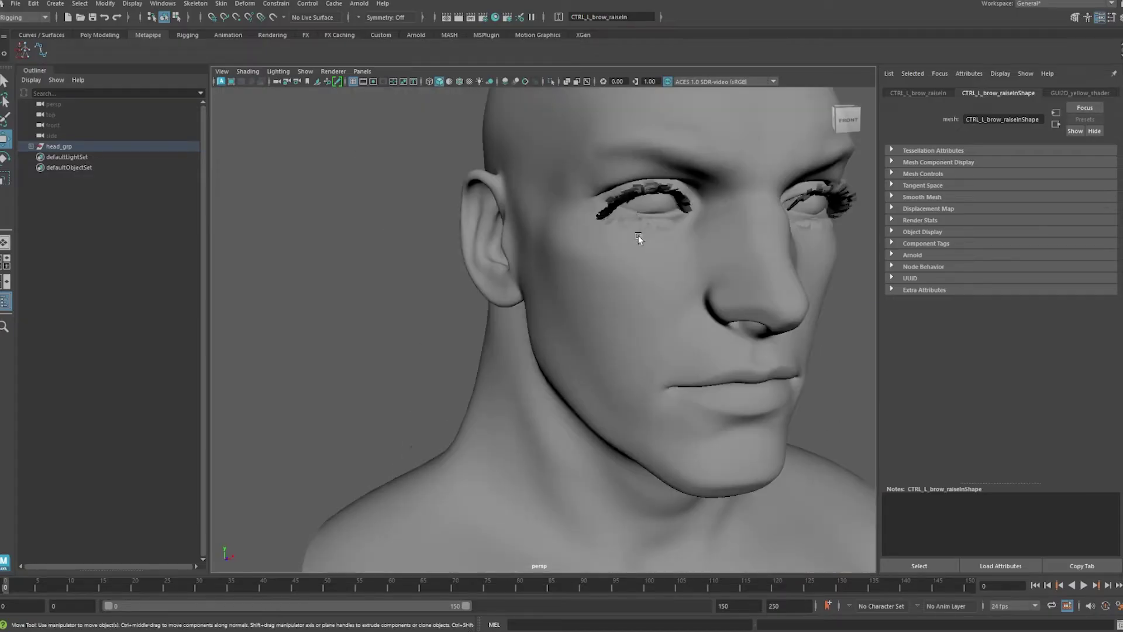
{"action": "left_click", "coordinate": [644, 191]}
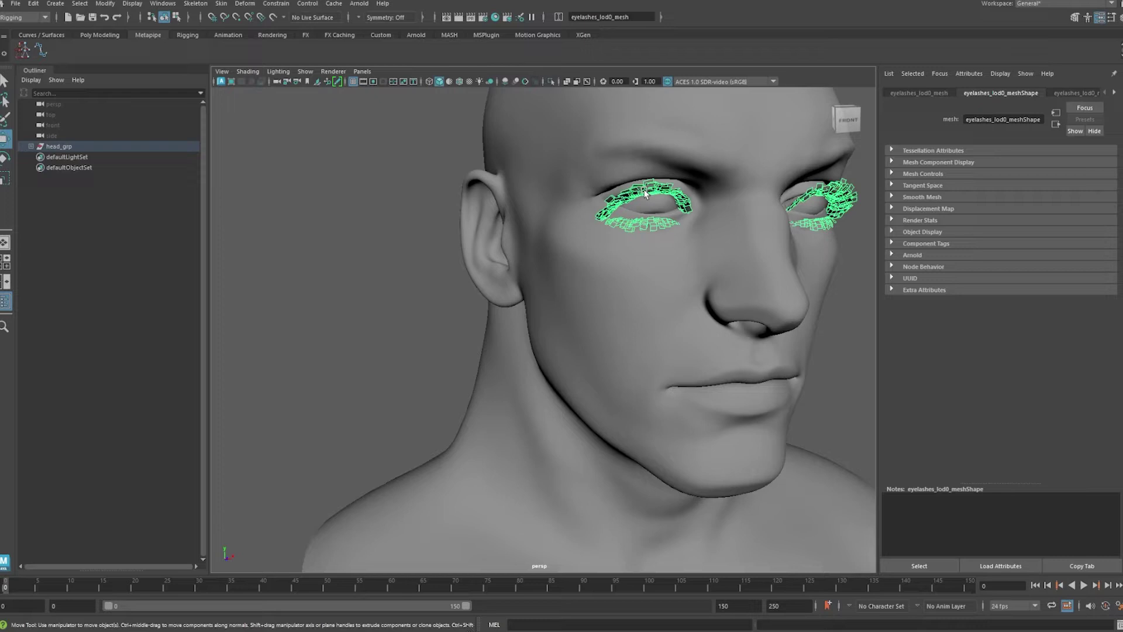
{"action": "left_click_drag", "start_coordinate": [665, 223], "coordinate": [647, 240], "text": "alt"}
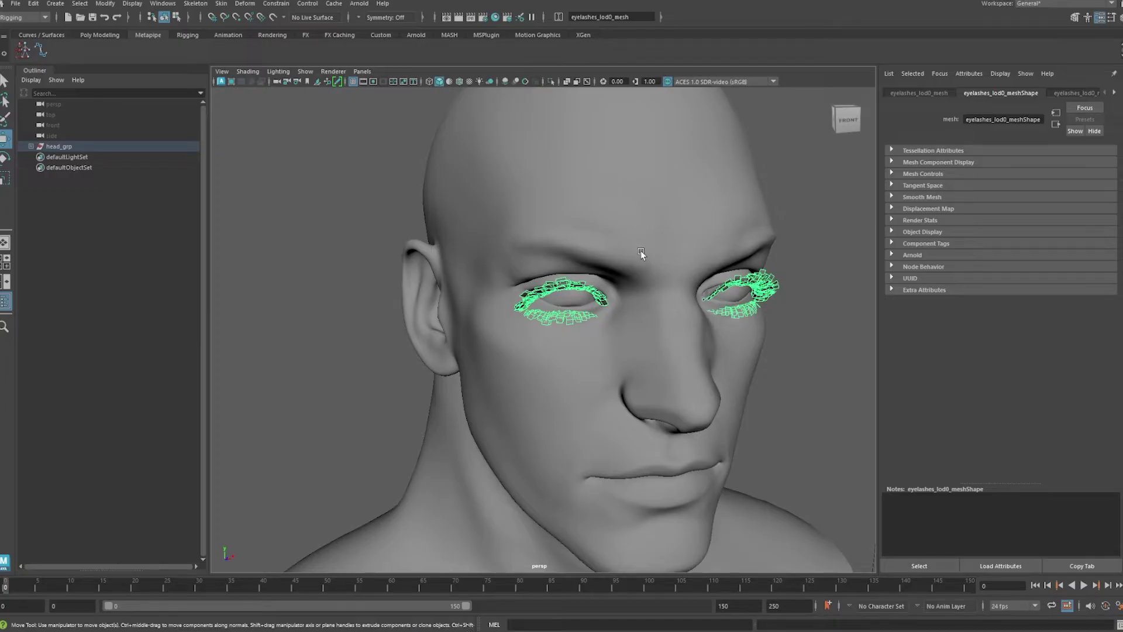
Inspect the meshes around the eyes by selecting the cartilage and eyeshell meshes in turn, and clear the selection.
{"action": "scroll", "coordinate": [641, 251], "scroll_direction": "down", "scroll_amount": 5}
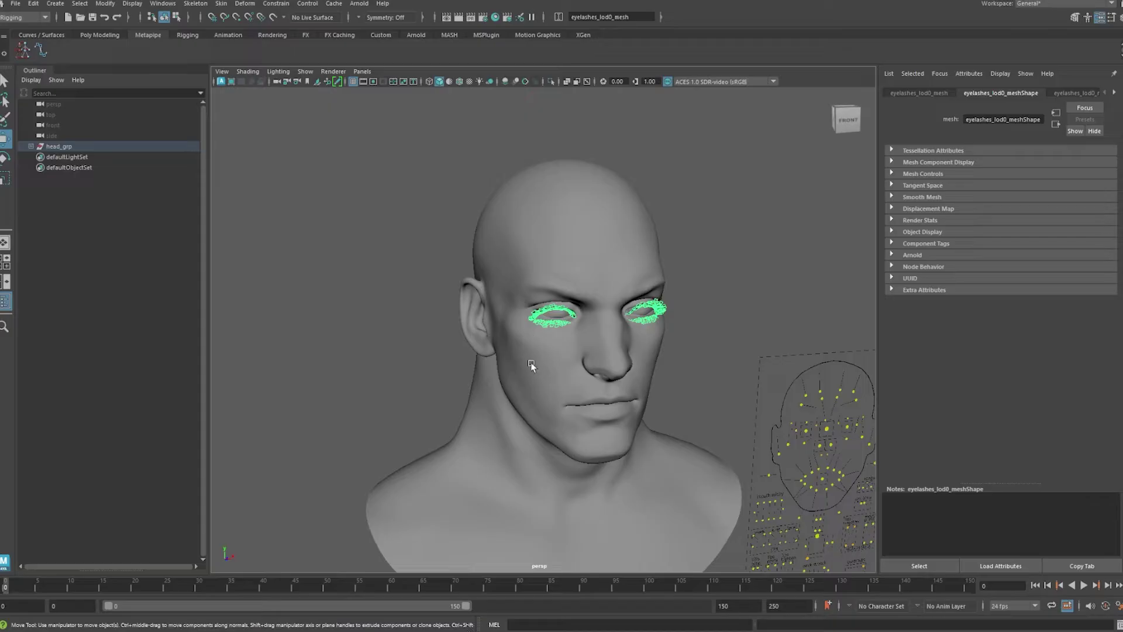
{"action": "scroll", "coordinate": [562, 318], "scroll_direction": "up", "scroll_amount": 3}
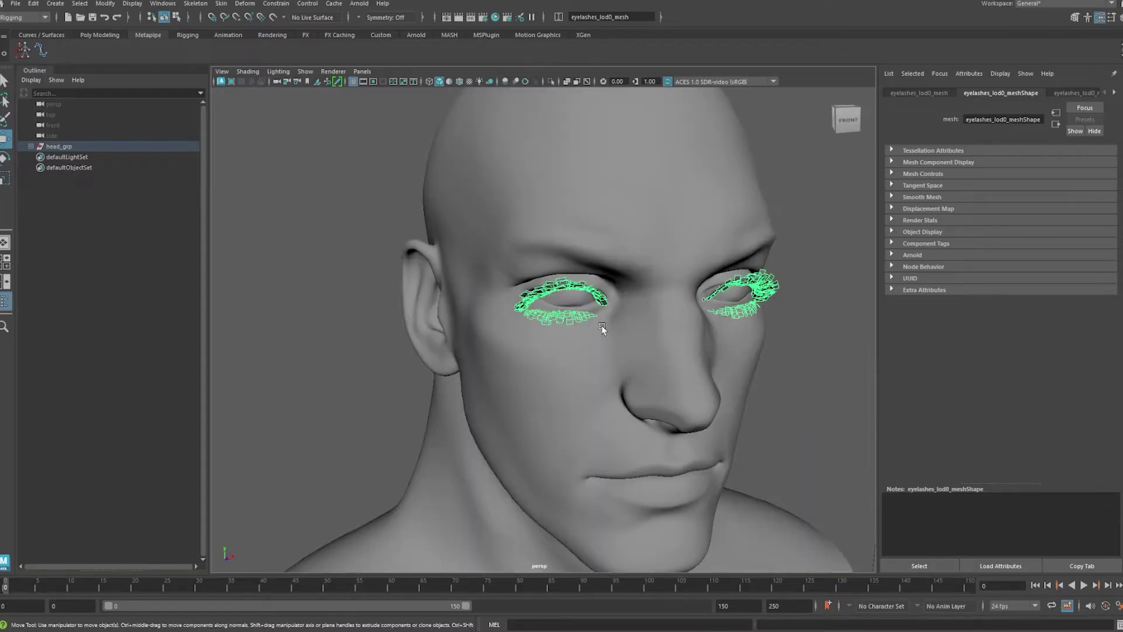
{"action": "left_click", "coordinate": [601, 326]}
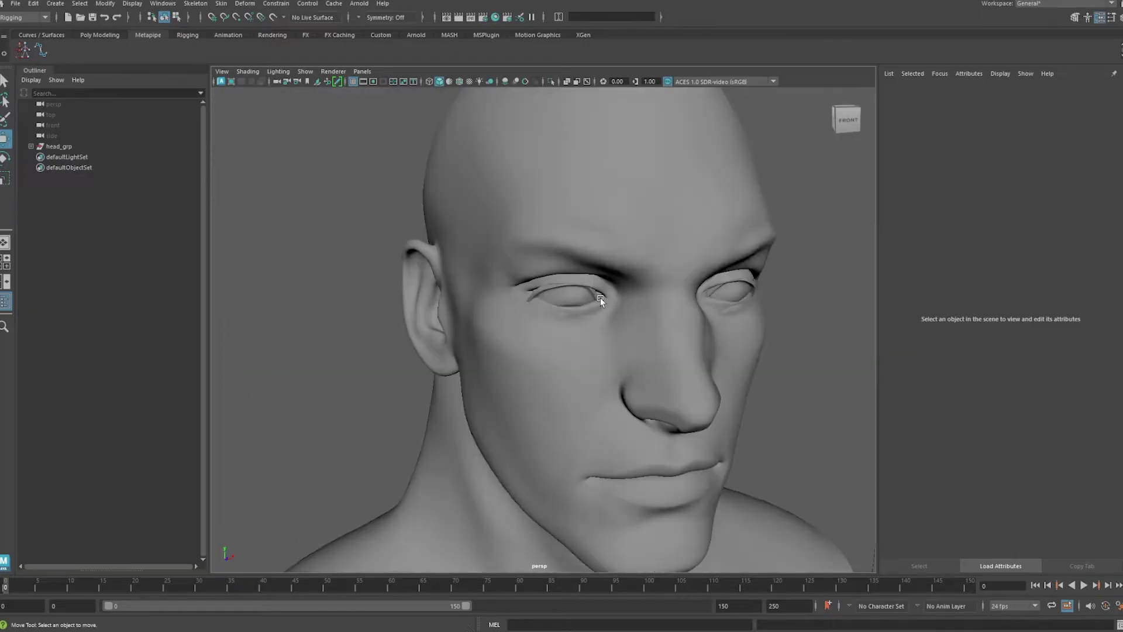
{"action": "left_click", "coordinate": [597, 297]}
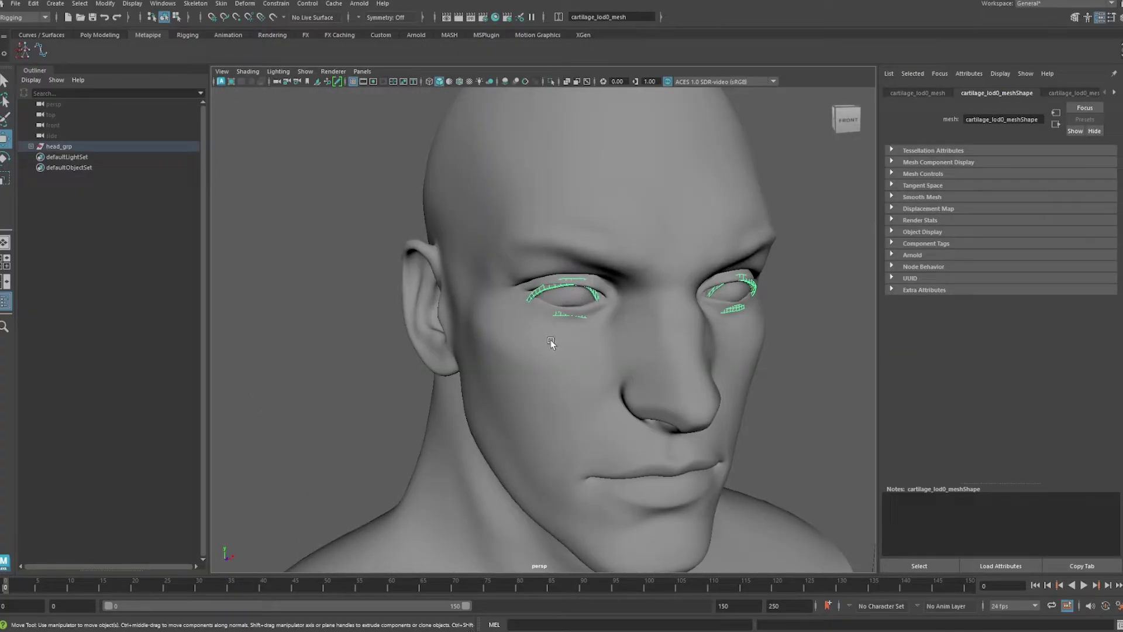
{"action": "left_click", "coordinate": [552, 344]}
{"action": "left_click", "coordinate": [595, 295]}
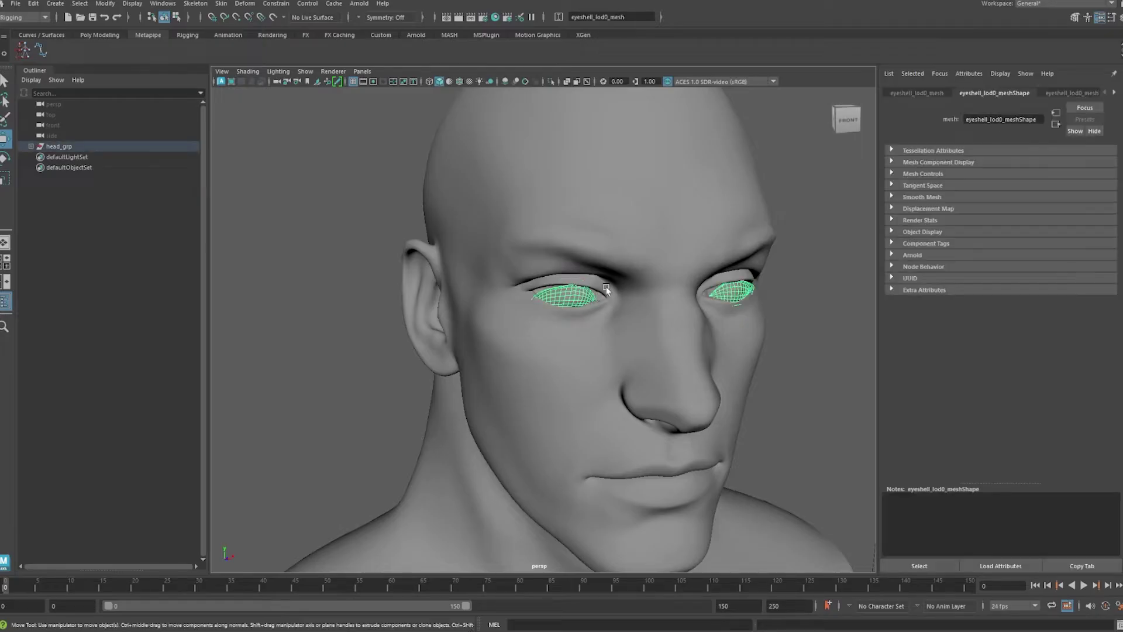
{"action": "left_click", "coordinate": [592, 302], "text": "shift"}
{"action": "left_click", "coordinate": [591, 297]}
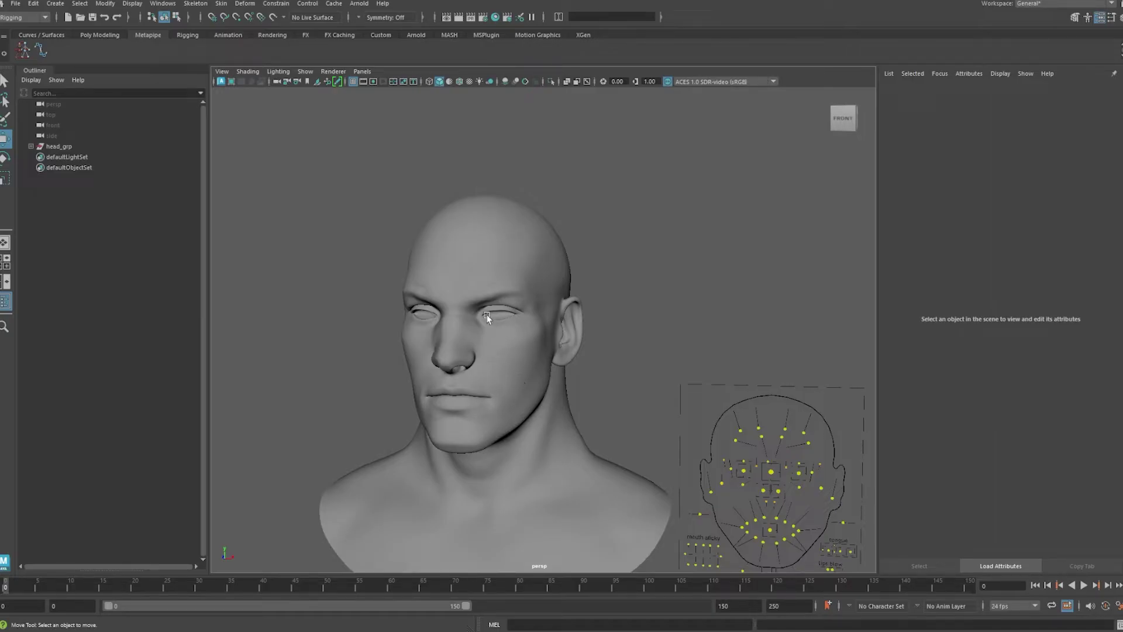
Bring the MetaPipe Studio window into view beside the head and examine the stylized face up close.
{"action": "left_click_drag", "start_coordinate": [1122, 160], "coordinate": [949, 130]}
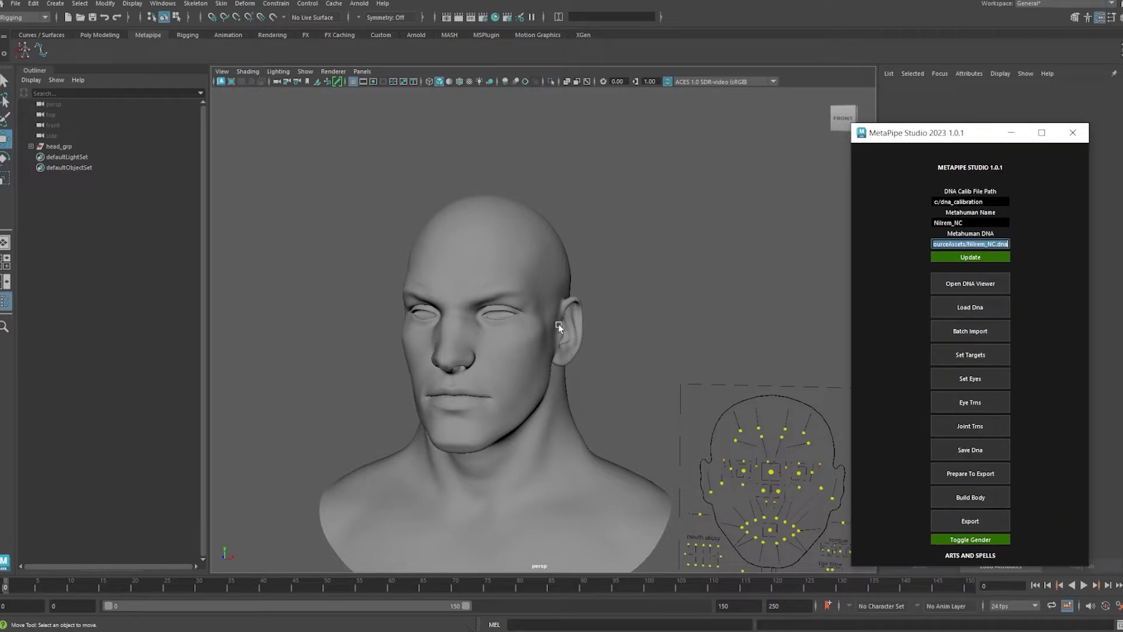
{"action": "scroll", "coordinate": [461, 388], "scroll_direction": "down", "scroll_amount": 5}
{"action": "scroll", "coordinate": [500, 341], "scroll_direction": "up", "scroll_amount": 5}
{"action": "scroll", "coordinate": [468, 345], "scroll_direction": "down", "scroll_amount": 3}
{"action": "scroll", "coordinate": [503, 357], "scroll_direction": "up", "scroll_amount": 3}
{"action": "scroll", "coordinate": [508, 348], "scroll_direction": "up", "scroll_amount": 3}
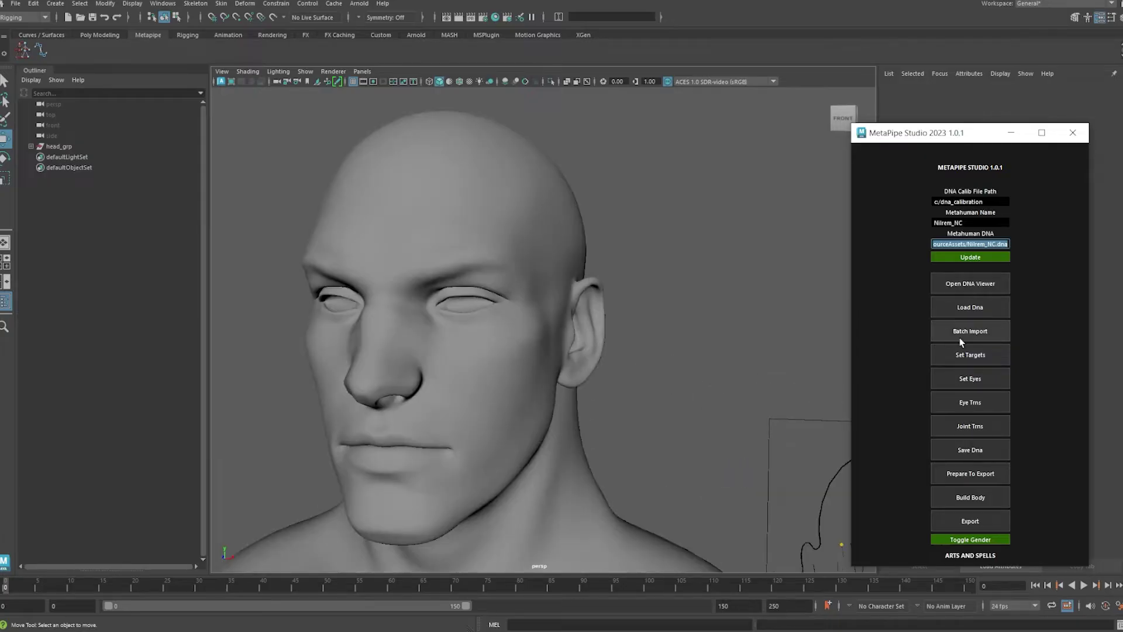
{"action": "scroll", "coordinate": [488, 366], "scroll_direction": "down", "scroll_amount": 3}
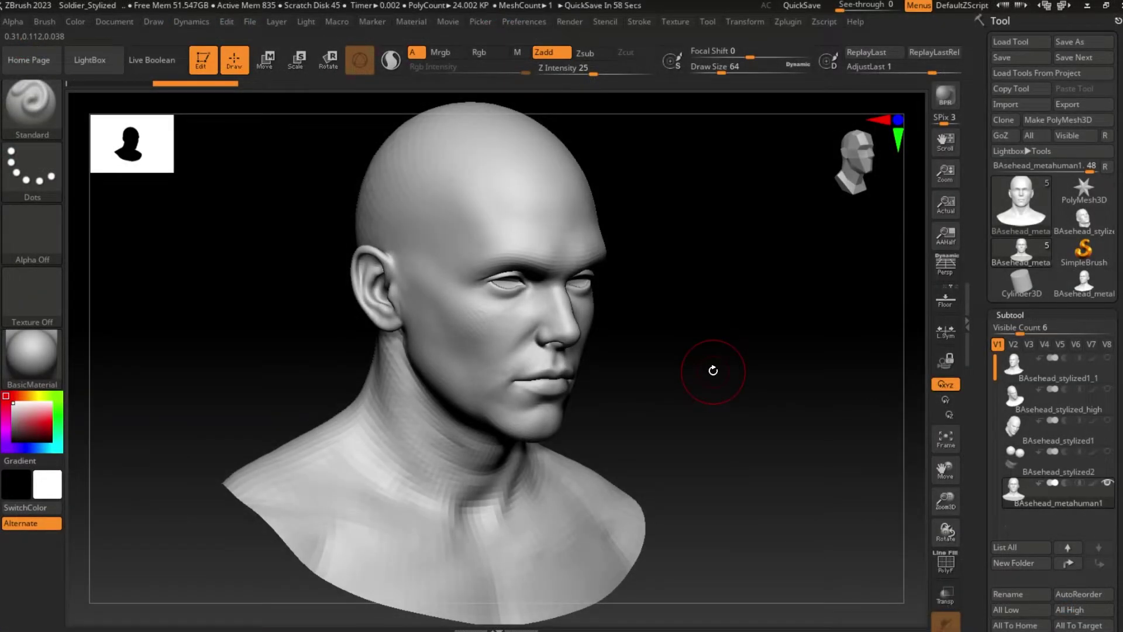
Switch to ZBrush and examine the BAsehead_metahuman1 head from the front and both sides.
{"action": "left_click_drag", "start_coordinate": [664, 321], "coordinate": [707, 379], "text": "alt"}
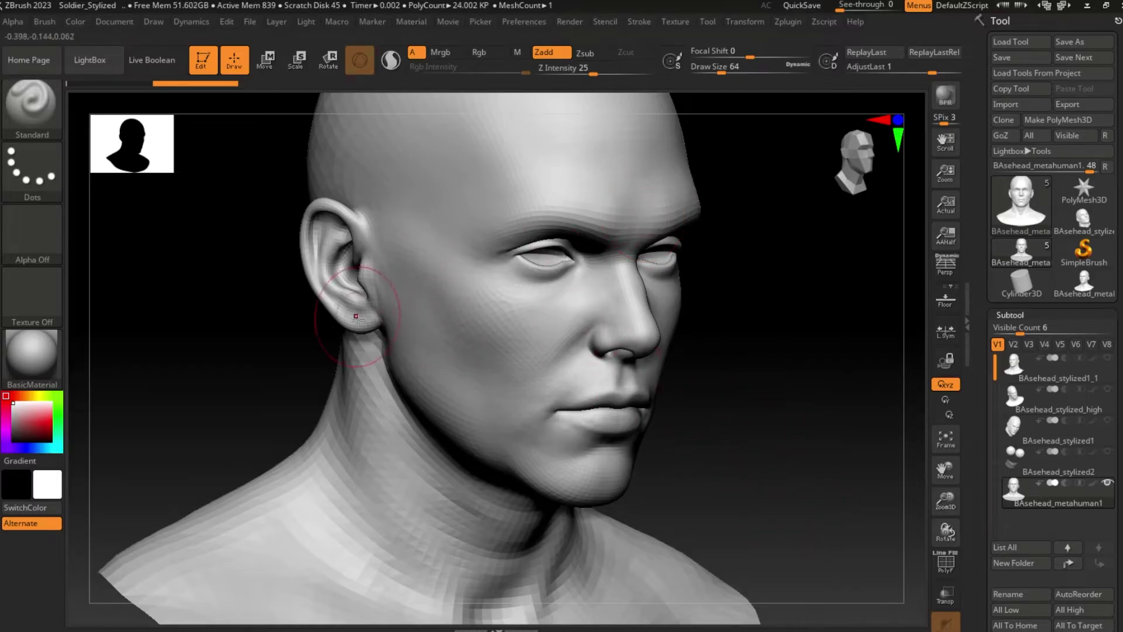
{"action": "left_click_drag", "start_coordinate": [694, 409], "coordinate": [677, 339]}
{"action": "mouse_move", "coordinate": [760, 410]}
{"action": "left_mouse_down"}
{"action": "mouse_move", "coordinate": [643, 406]}
{"action": "mouse_move", "coordinate": [775, 401]}
{"action": "left_mouse_up"}
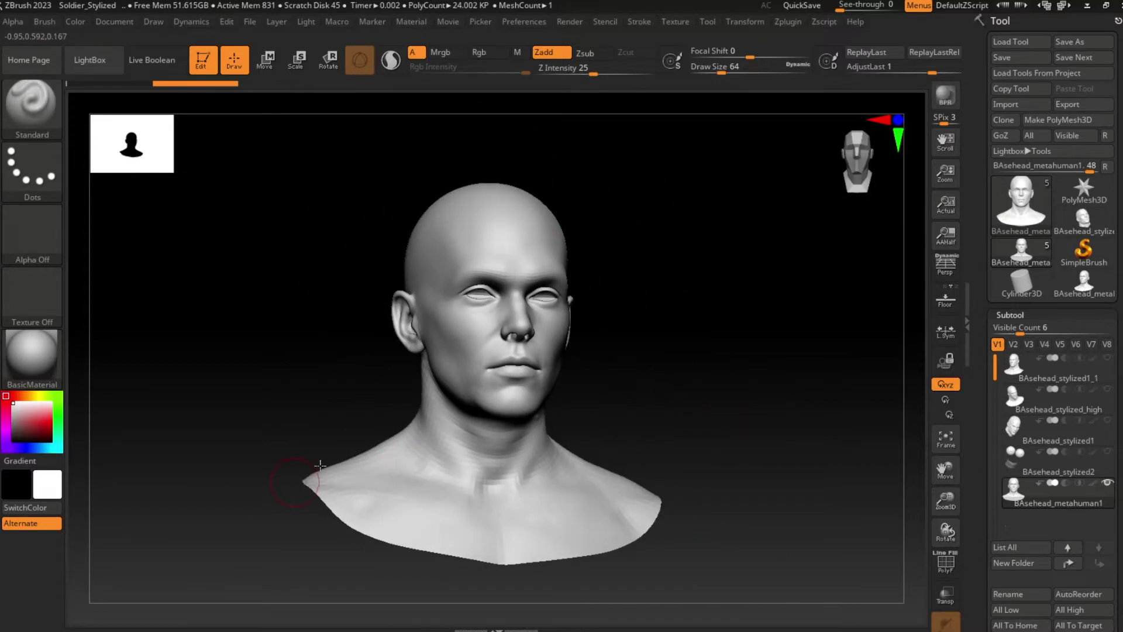
{"action": "left_click_drag", "start_coordinate": [681, 516], "coordinate": [784, 431]}
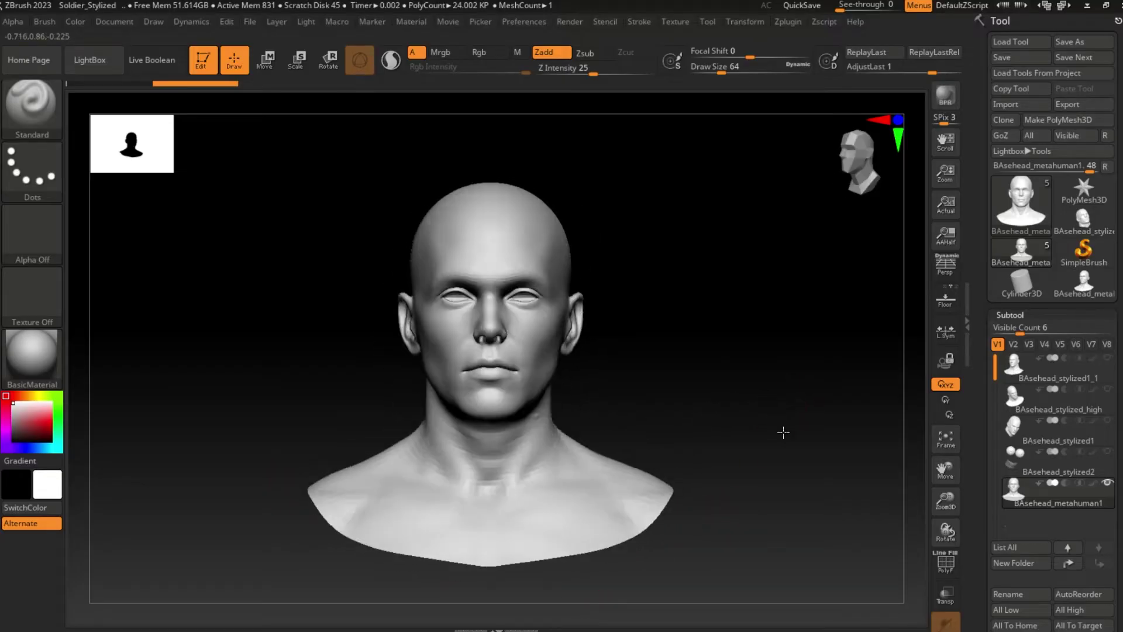
{"action": "left_click_drag", "start_coordinate": [690, 371], "coordinate": [711, 357]}
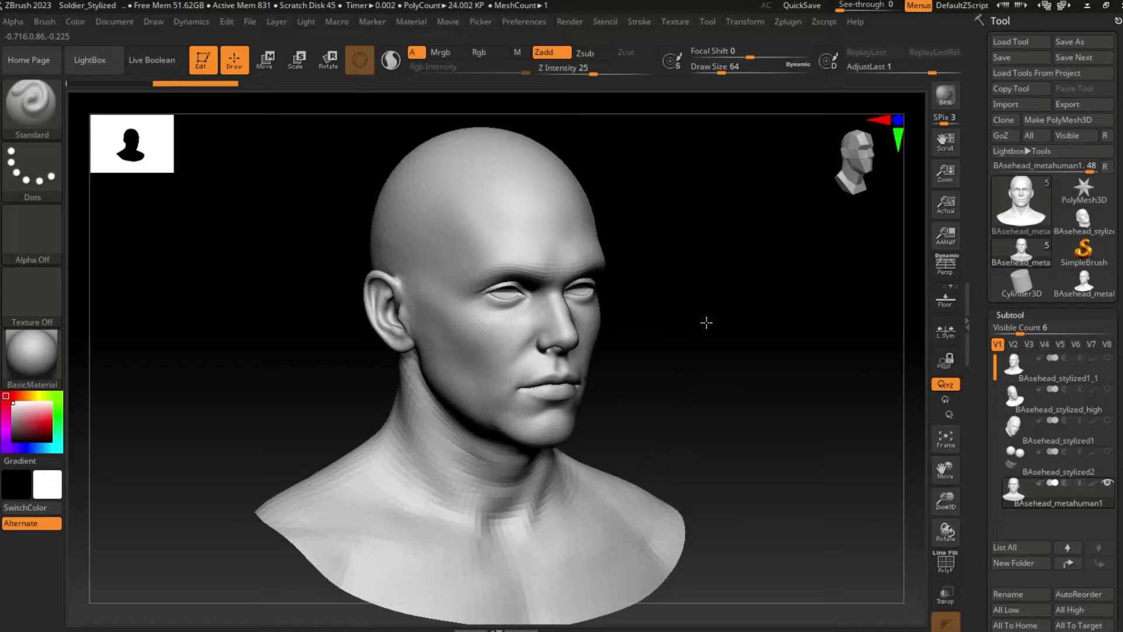
{"action": "right_click_drag", "start_coordinate": [706, 322], "coordinate": [708, 326], "text": "ctrl"}
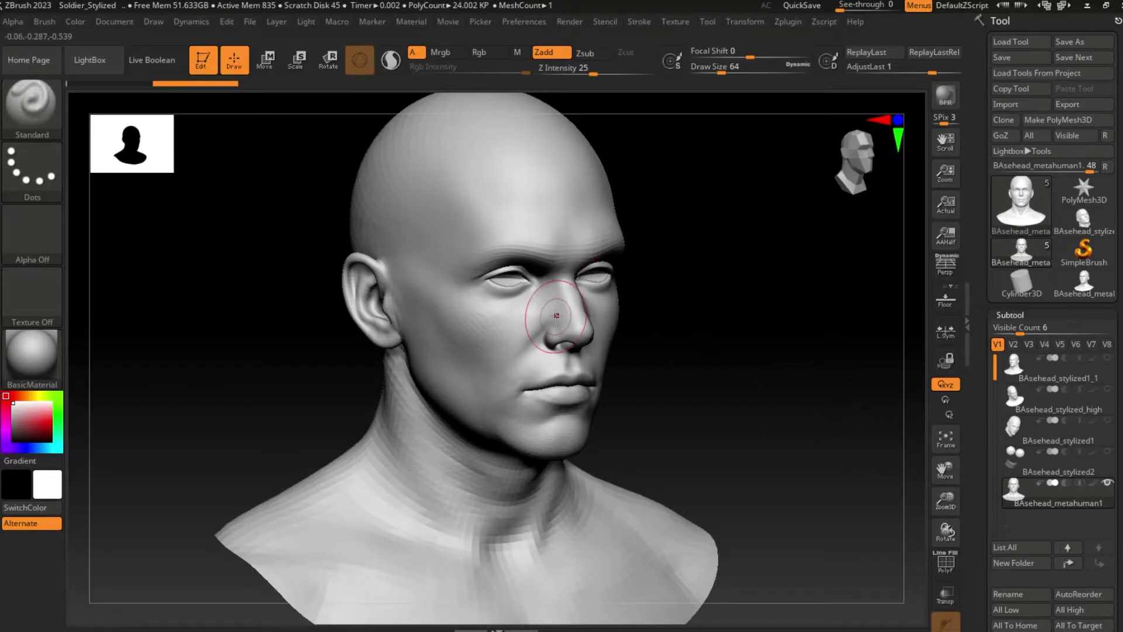
{"action": "left_click_drag", "start_coordinate": [808, 383], "coordinate": [778, 384]}
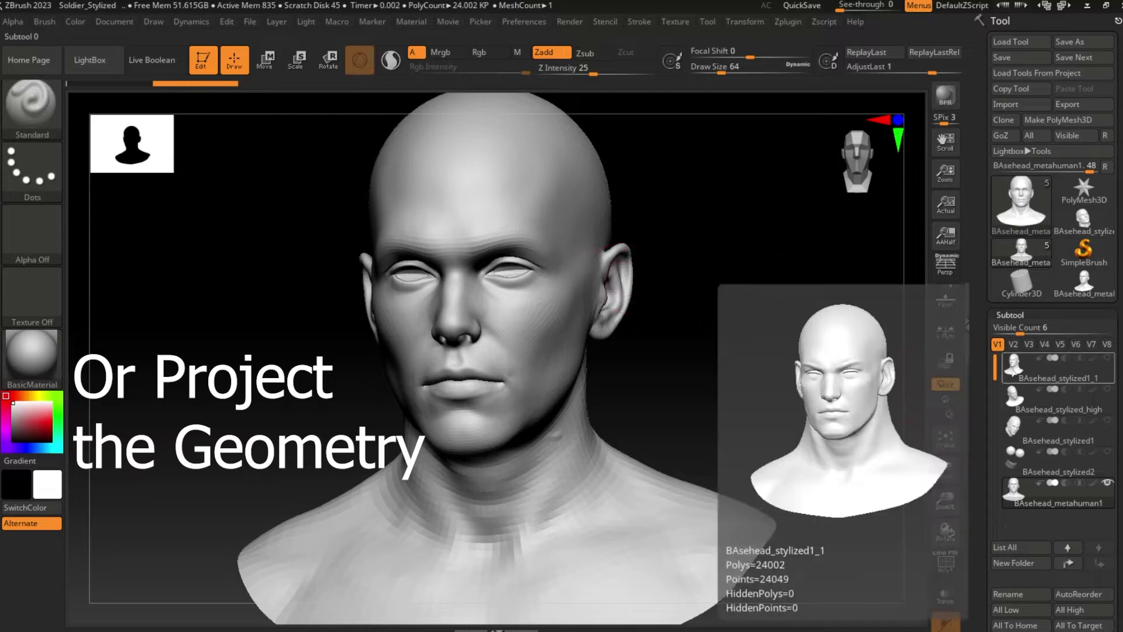
Select the BAsehead_stylized1_1 subtool and compare its shape with the overlapping MetaHuman head from the front, back and side.
{"action": "left_click", "coordinate": [1023, 369]}
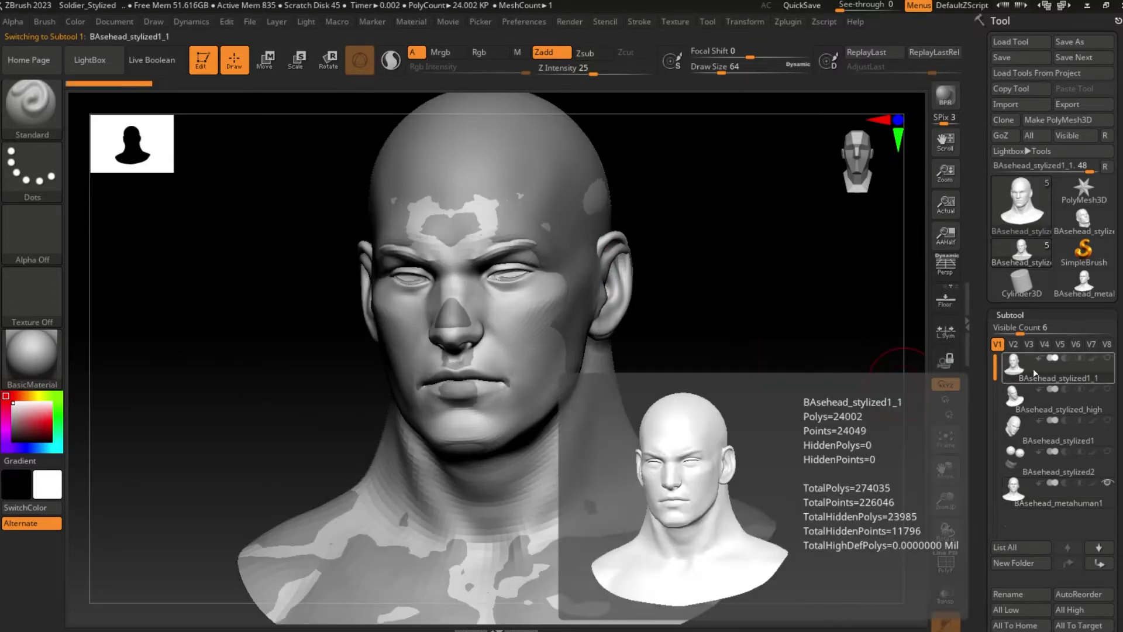
{"action": "left_click_drag", "start_coordinate": [647, 325], "coordinate": [763, 383]}
{"action": "key", "text": "f"}
{"action": "left_click_drag", "start_coordinate": [459, 283], "coordinate": [648, 507]}
{"action": "right_click_drag", "start_coordinate": [481, 496], "coordinate": [606, 583], "text": "ctrl"}
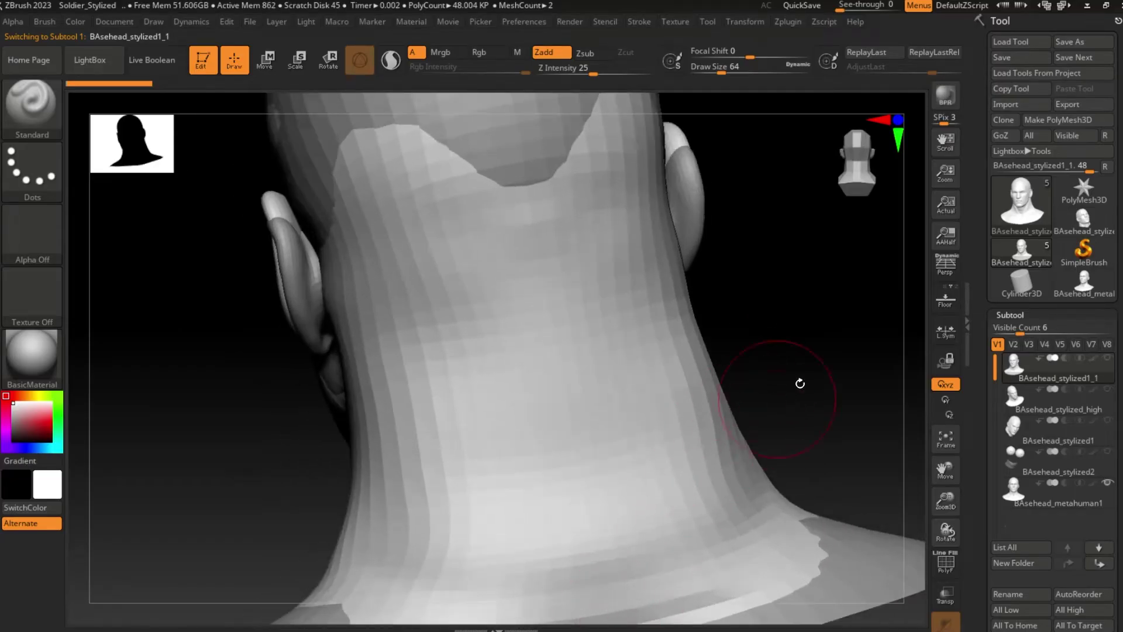
{"action": "key", "text": "f"}
{"action": "left_click_drag", "start_coordinate": [702, 371], "coordinate": [612, 509]}
{"action": "left_click_drag", "start_coordinate": [722, 413], "coordinate": [789, 344]}
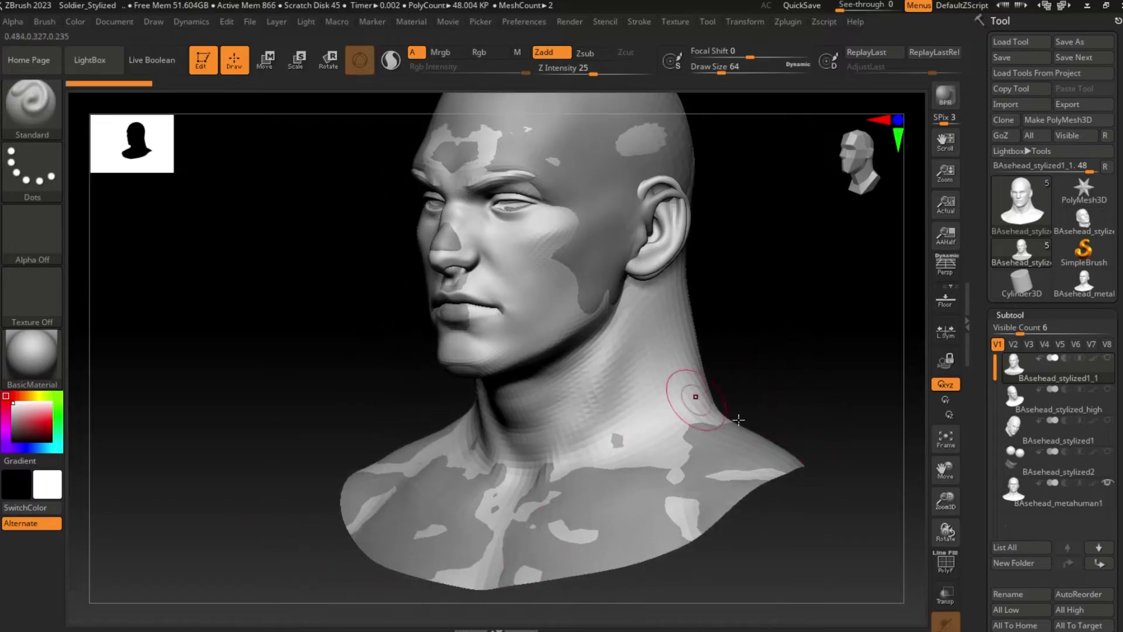
{"action": "right_click_drag", "start_coordinate": [765, 256], "coordinate": [785, 336], "text": "alt"}
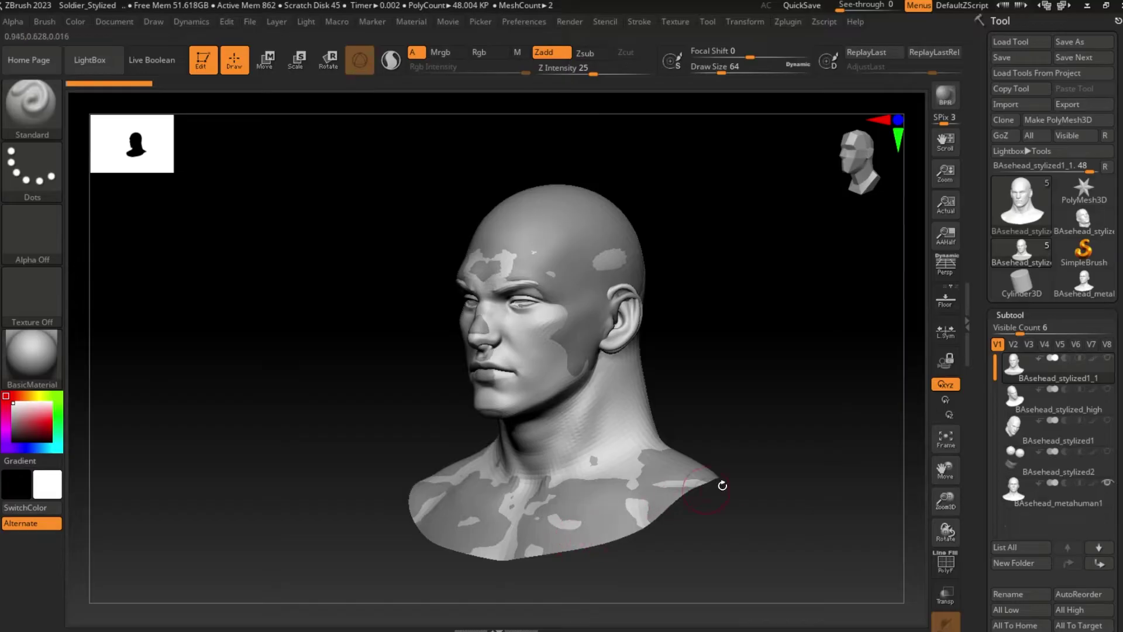
{"action": "right_click_drag", "start_coordinate": [840, 321], "coordinate": [852, 366], "text": "ctrl"}
{"action": "right_click_drag", "start_coordinate": [704, 311], "coordinate": [808, 377], "text": "ctrl"}
{"action": "left_click_drag", "start_coordinate": [807, 376], "coordinate": [725, 363]}
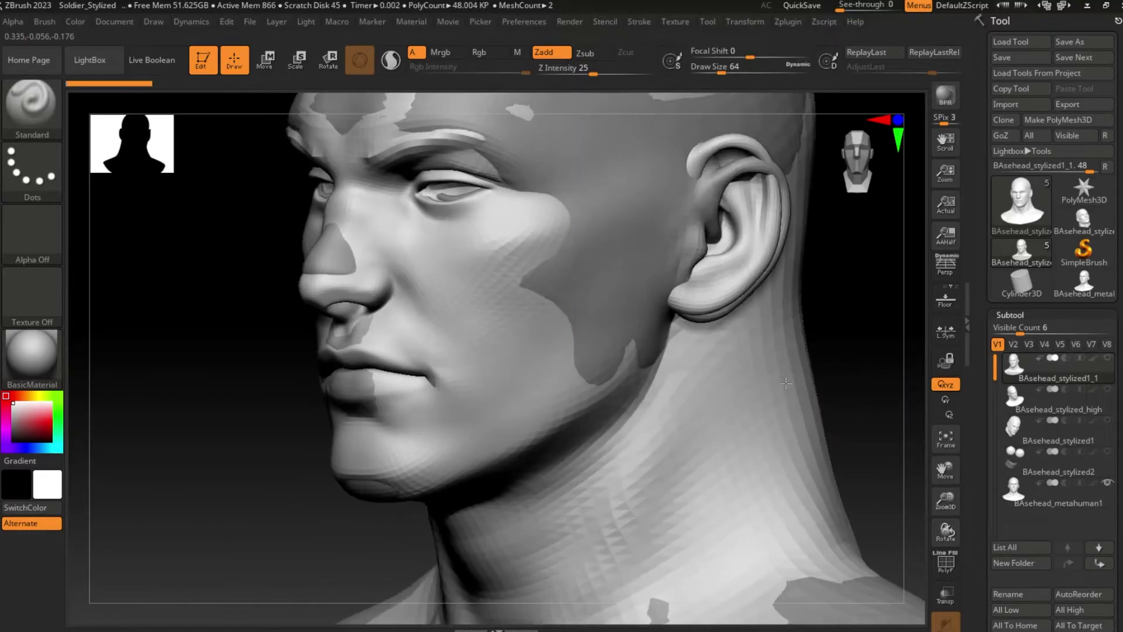
{"action": "scroll", "coordinate": [724, 363], "scroll_direction": "down", "scroll_amount": 3}
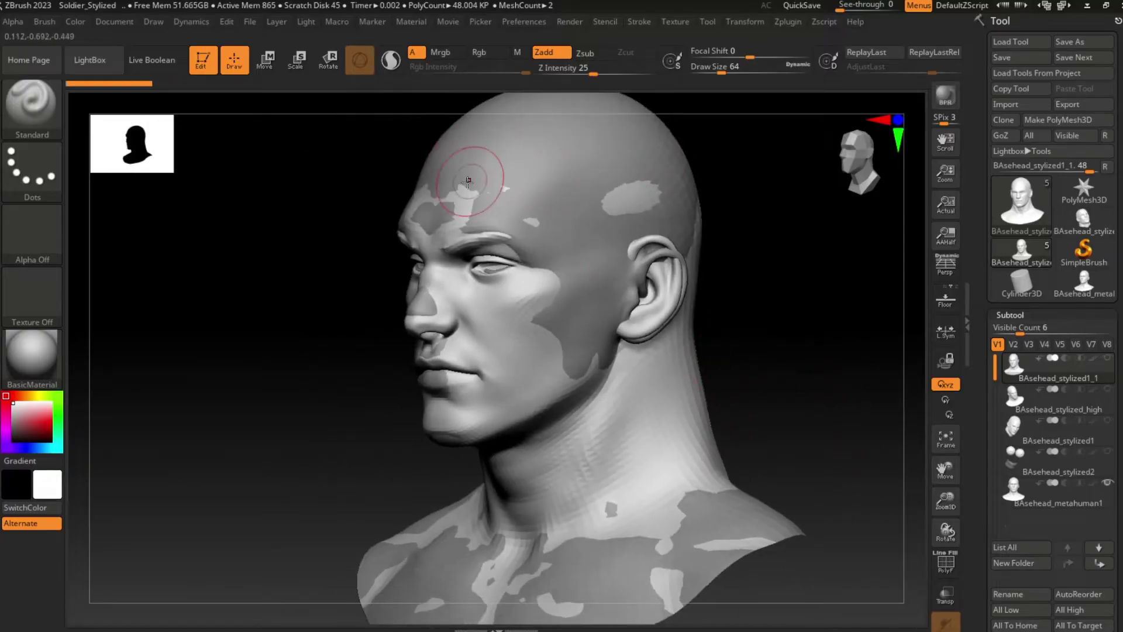
{"action": "scroll", "coordinate": [830, 373], "scroll_direction": "up", "scroll_amount": 3}
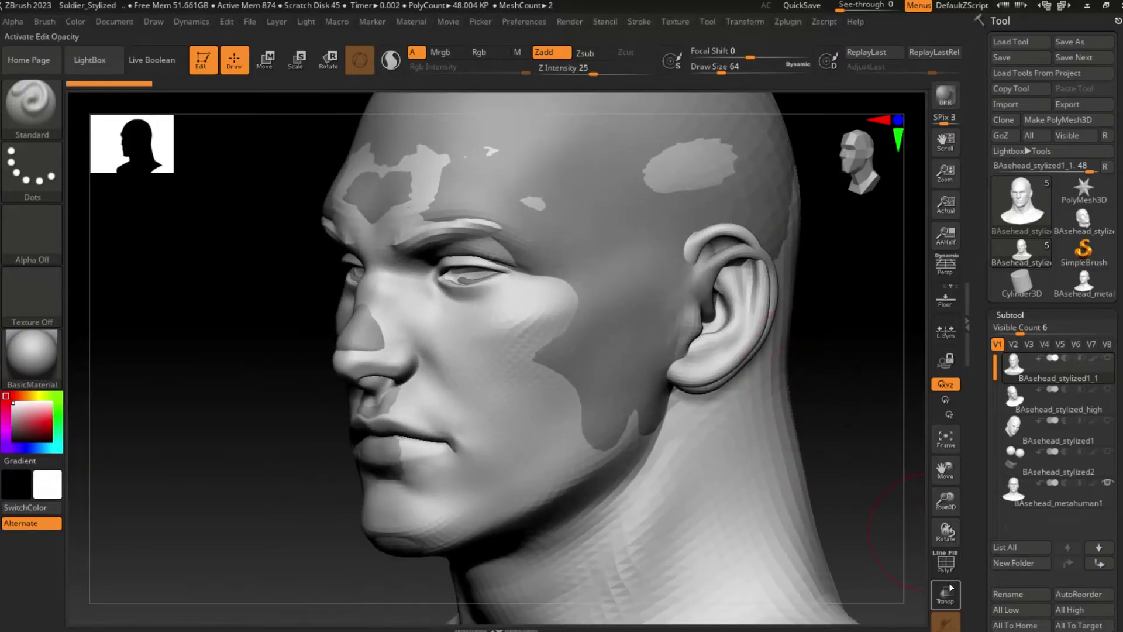
Turn on the polygon wireframe display and examine the overlapping heads' topology around the face, ear and neck.
{"action": "left_click", "coordinate": [946, 564]}
{"action": "left_click_drag", "start_coordinate": [815, 483], "coordinate": [807, 455]}
{"action": "right_click_drag", "start_coordinate": [806, 455], "coordinate": [792, 406], "text": "ctrl"}
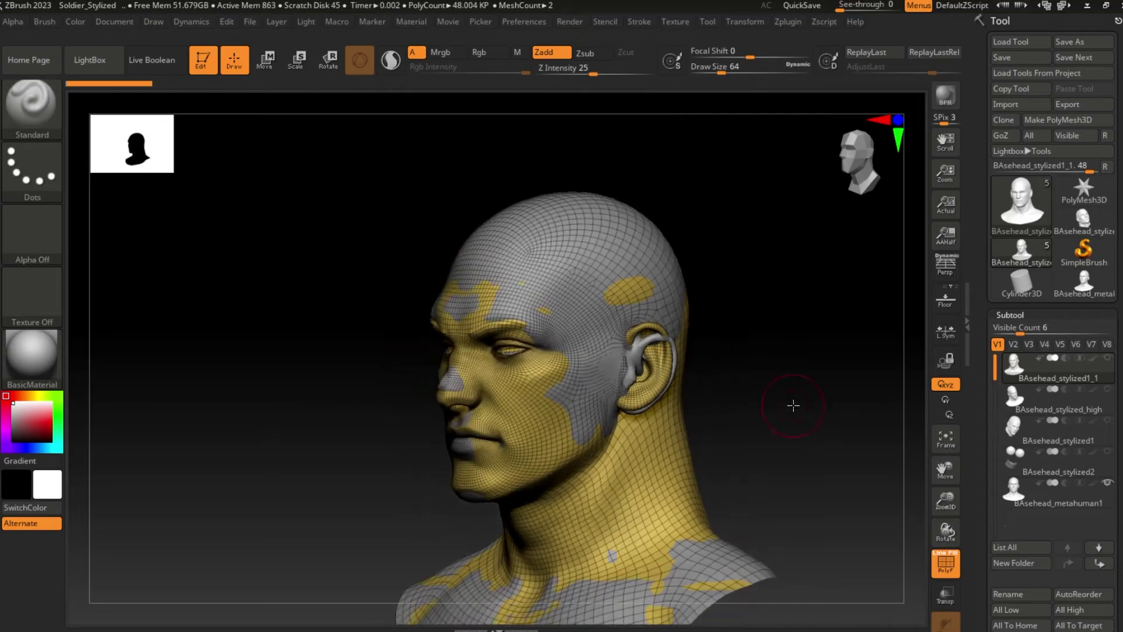
{"action": "left_click_drag", "start_coordinate": [792, 406], "coordinate": [842, 407]}
{"action": "right_click_drag", "start_coordinate": [792, 418], "coordinate": [816, 462], "text": "ctrl"}
{"action": "left_click_drag", "start_coordinate": [816, 461], "coordinate": [832, 426]}
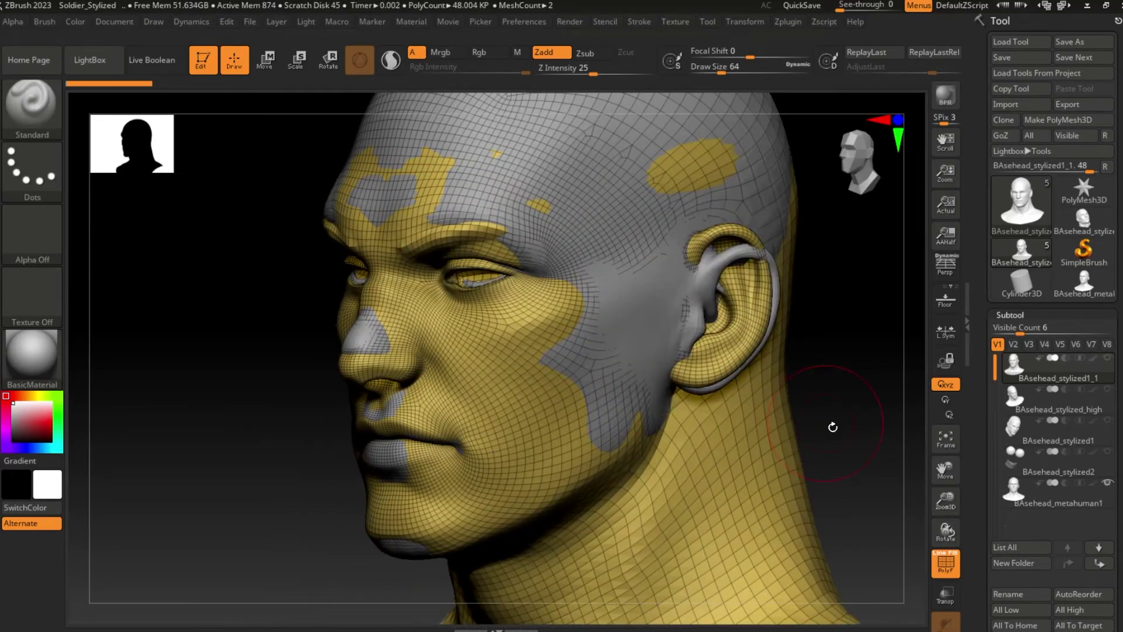
{"action": "right_click_drag", "start_coordinate": [833, 427], "coordinate": [837, 416], "text": "ctrl"}
{"action": "left_click_drag", "start_coordinate": [837, 416], "coordinate": [832, 421]}
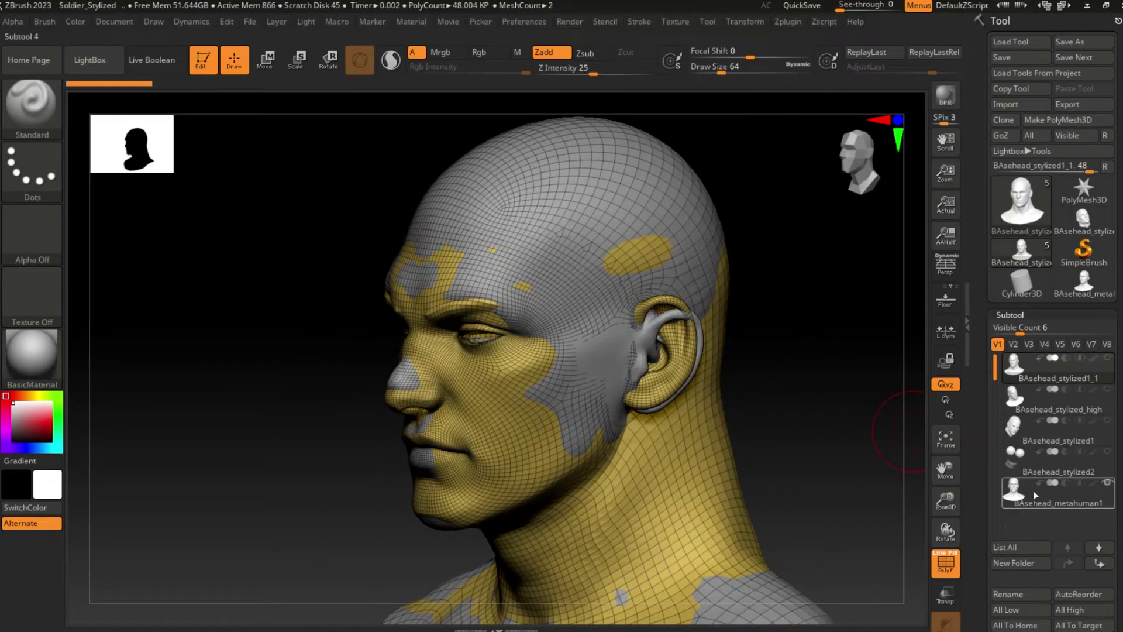
Compare the wireframes by selecting the BAsehead_metahuman1 subtool and returning to BAsehead_stylized1_1.
{"action": "left_click", "coordinate": [1016, 494]}
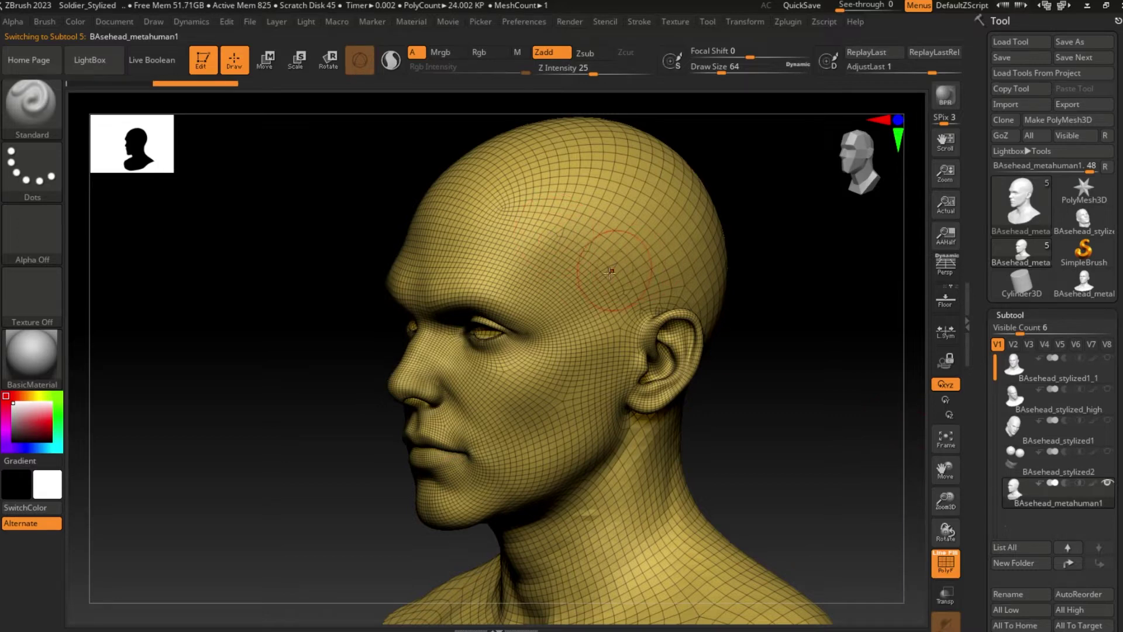
{"action": "mouse_move", "coordinate": [884, 269]}
{"action": "left_mouse_down"}
{"action": "mouse_move", "coordinate": [842, 281]}
{"action": "mouse_move", "coordinate": [846, 311]}
{"action": "mouse_move", "coordinate": [809, 338]}
{"action": "mouse_move", "coordinate": [755, 345]}
{"action": "left_mouse_up"}
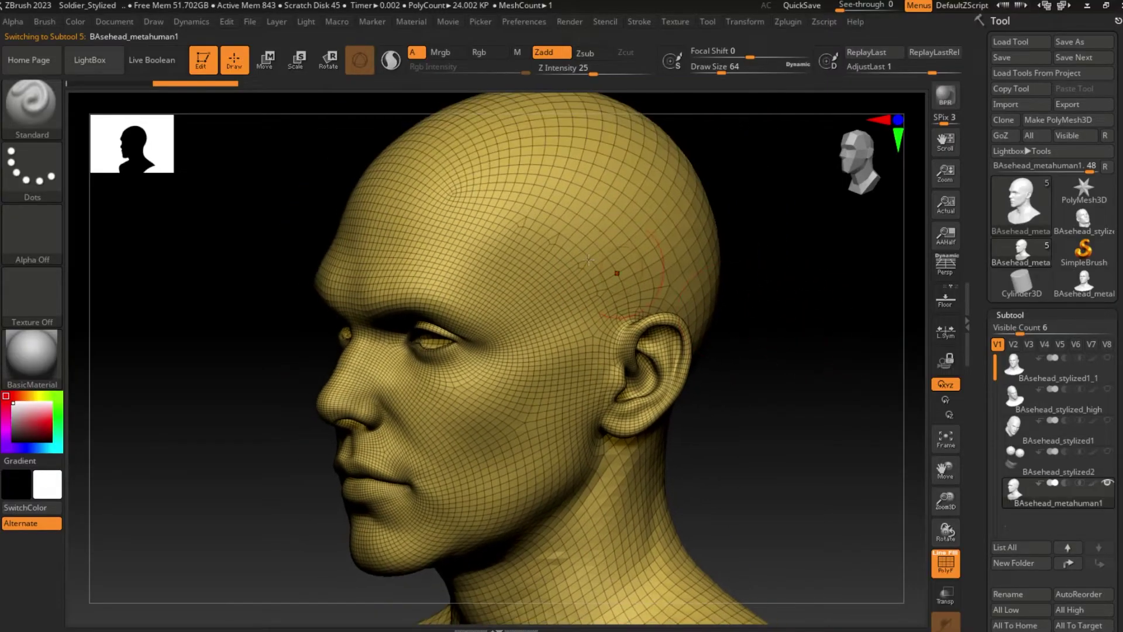
{"action": "left_click", "coordinate": [1016, 358]}
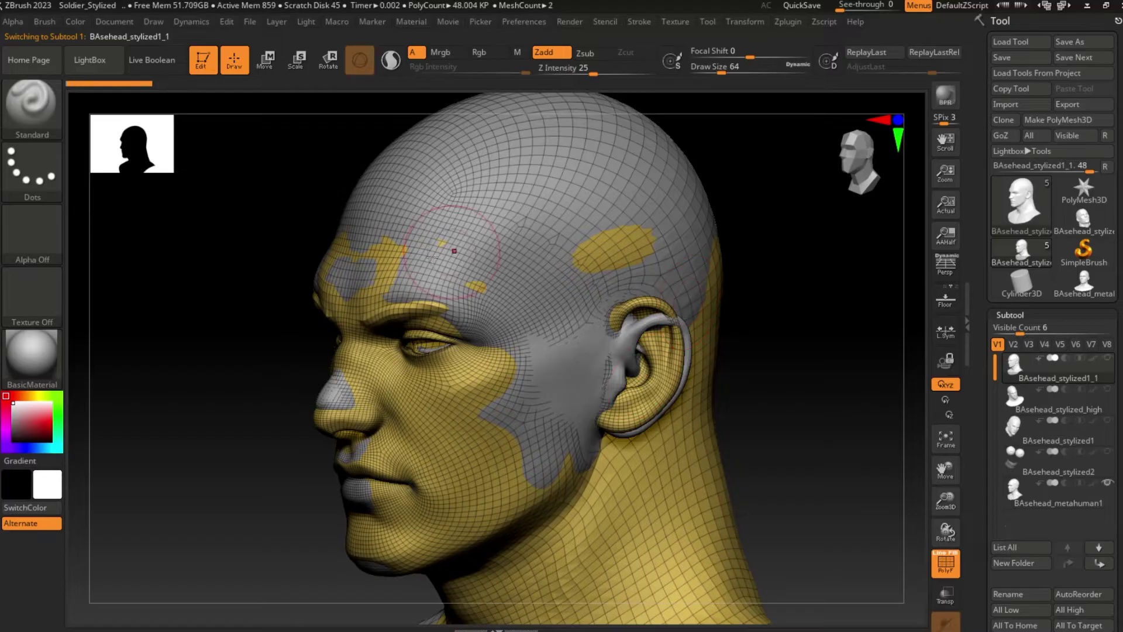
{"action": "right_click_drag", "start_coordinate": [582, 293], "coordinate": [772, 411], "text": "shift"}
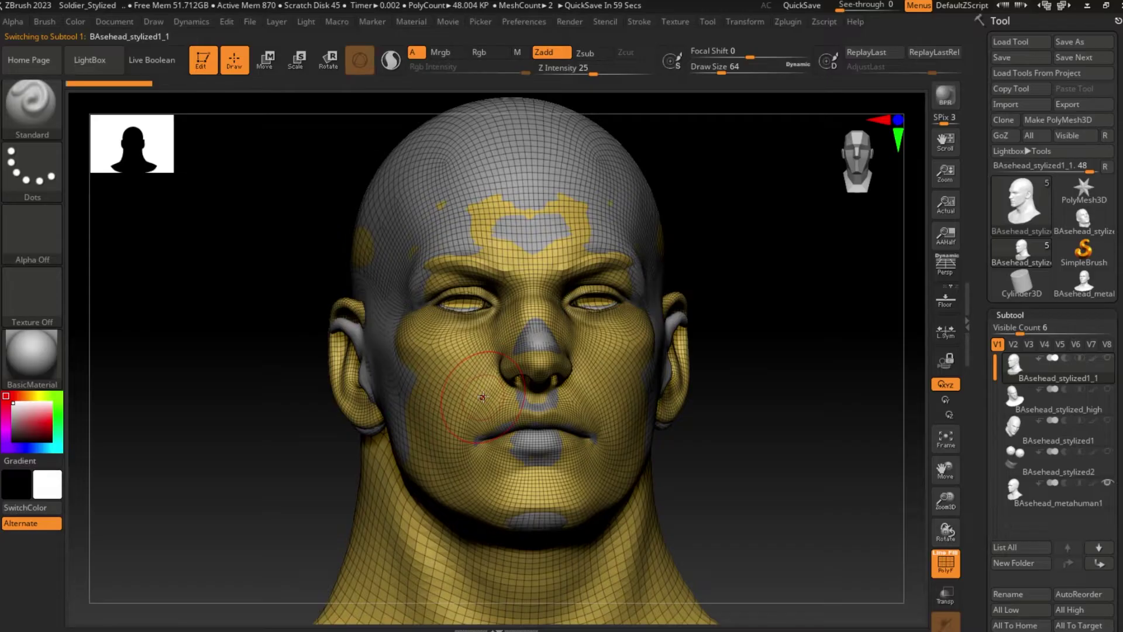
Examine the stylized head's edge flow around the eyes, nose, mouth and ear from the front and sides.
{"action": "mouse_move", "coordinate": [767, 514]}
{"action": "left_mouse_down", "text": "alt"}
{"action": "mouse_move", "coordinate": [742, 461]}
{"action": "mouse_move", "coordinate": [742, 502]}
{"action": "mouse_move", "coordinate": [735, 444]}
{"action": "mouse_move", "coordinate": [792, 508]}
{"action": "mouse_move", "coordinate": [722, 439]}
{"action": "mouse_move", "coordinate": [687, 457]}
{"action": "mouse_move", "coordinate": [739, 521]}
{"action": "left_mouse_up", "text": "alt"}
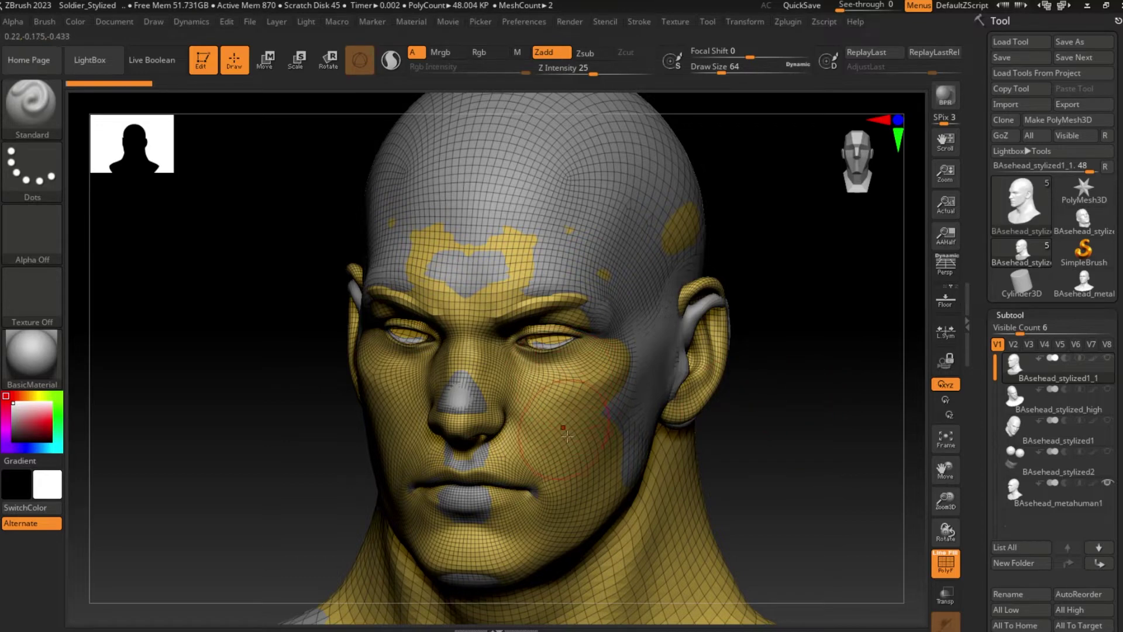
{"action": "left_click_drag", "start_coordinate": [764, 475], "coordinate": [629, 446], "text": "alt"}
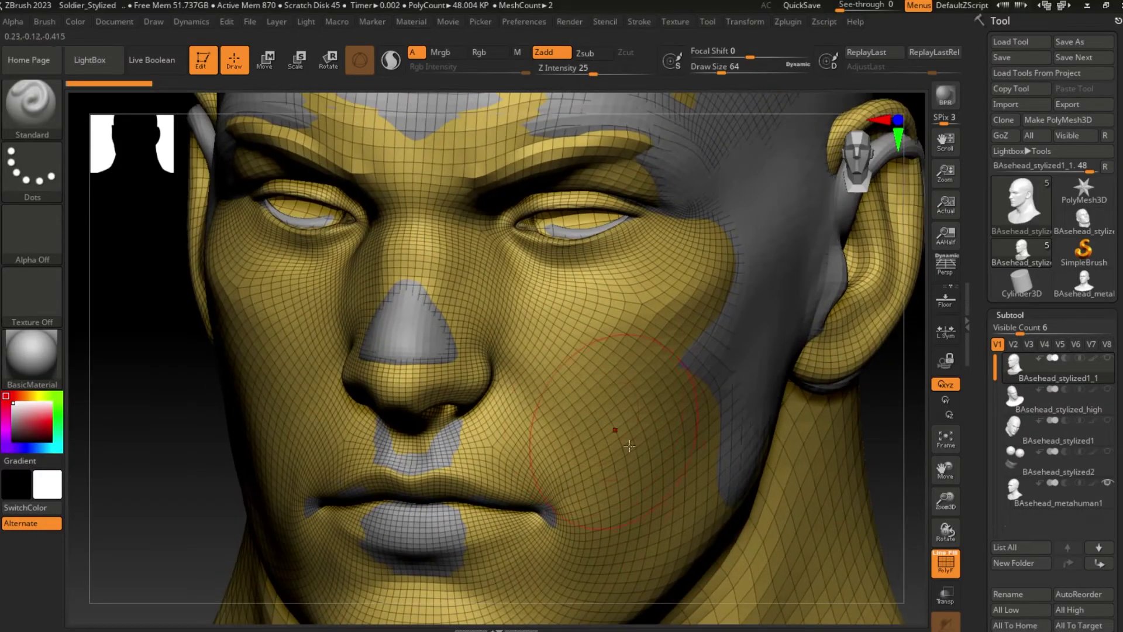
{"action": "left_click_drag", "start_coordinate": [891, 475], "coordinate": [871, 419], "text": "alt"}
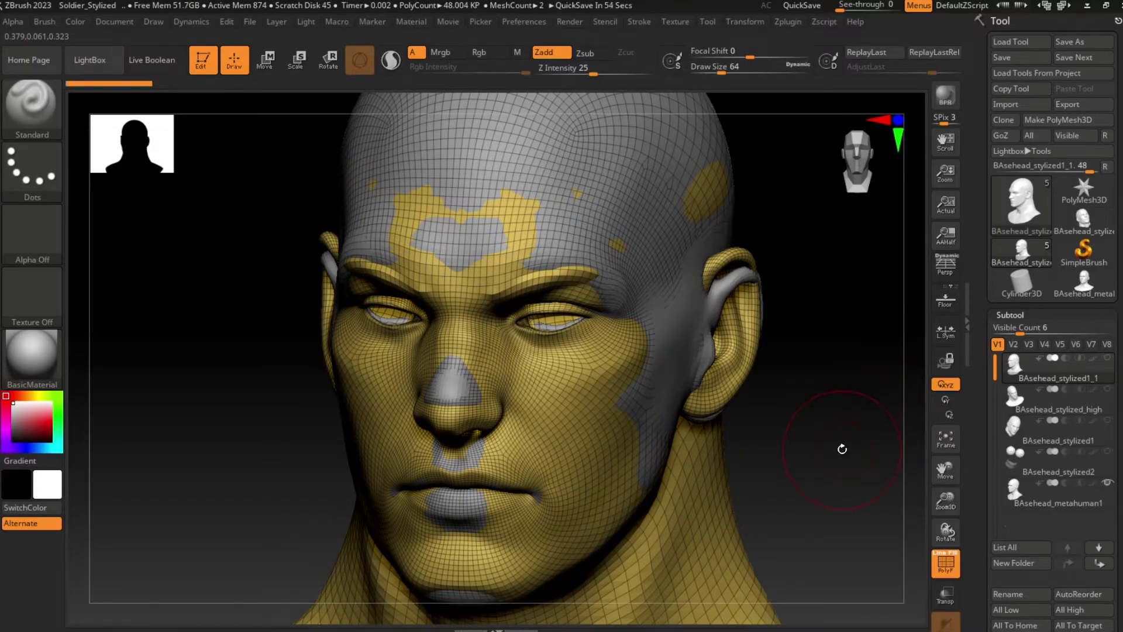
{"action": "left_click_drag", "start_coordinate": [842, 449], "coordinate": [831, 409], "text": "alt"}
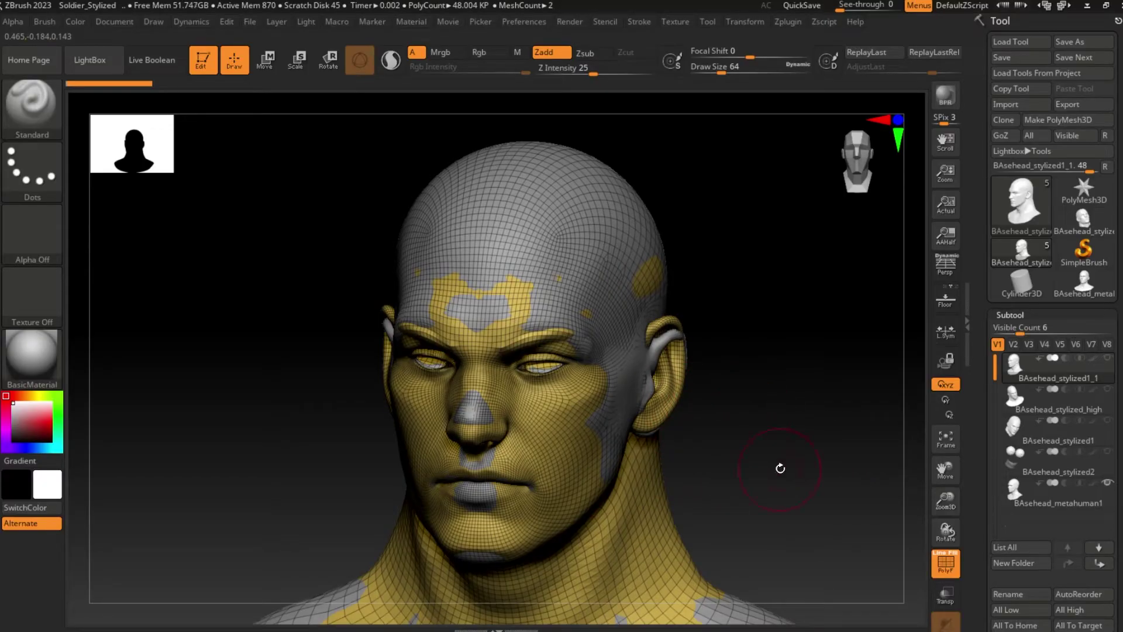
{"action": "left_click_drag", "start_coordinate": [780, 468], "coordinate": [692, 320]}
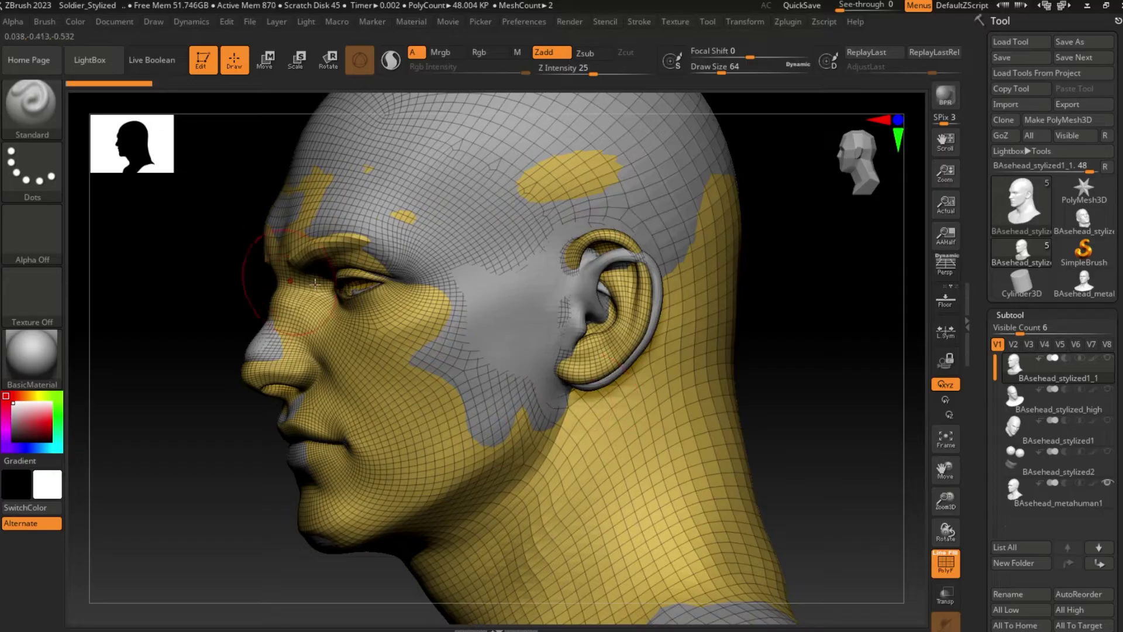
{"action": "left_click_drag", "start_coordinate": [130, 557], "coordinate": [685, 568]}
{"action": "right_click_drag", "start_coordinate": [794, 518], "coordinate": [732, 401], "text": "ctrl"}
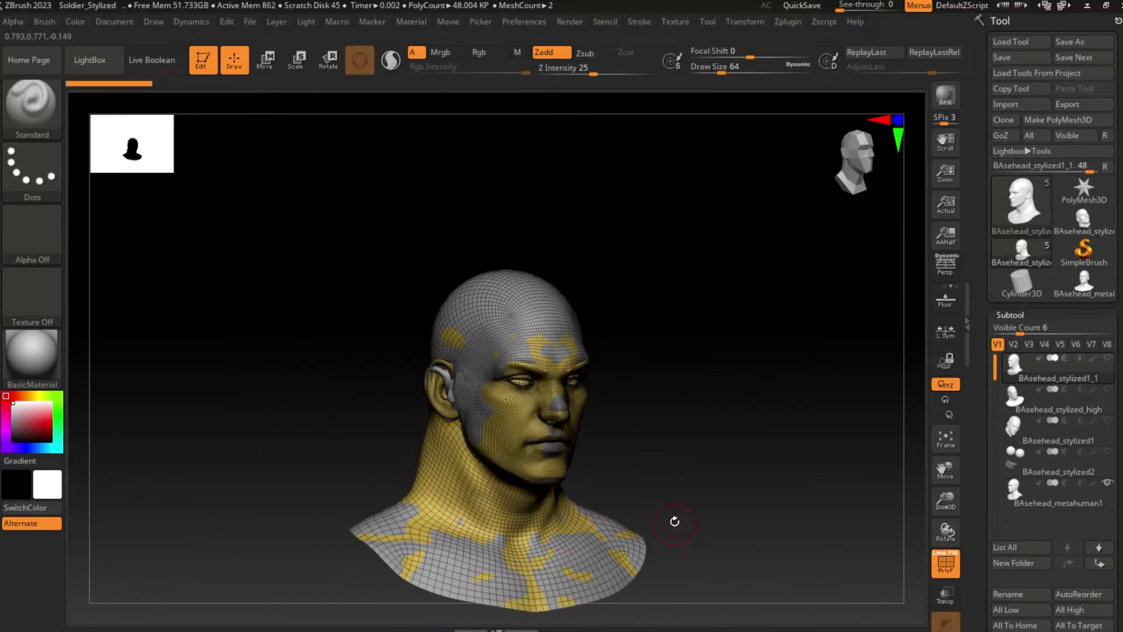
Examine the overlapping stylized and MetaHuman wireframes around the face, ears, neck and shoulders from the front and both three-quarter sides.
{"action": "left_click_drag", "start_coordinate": [675, 521], "coordinate": [672, 454]}
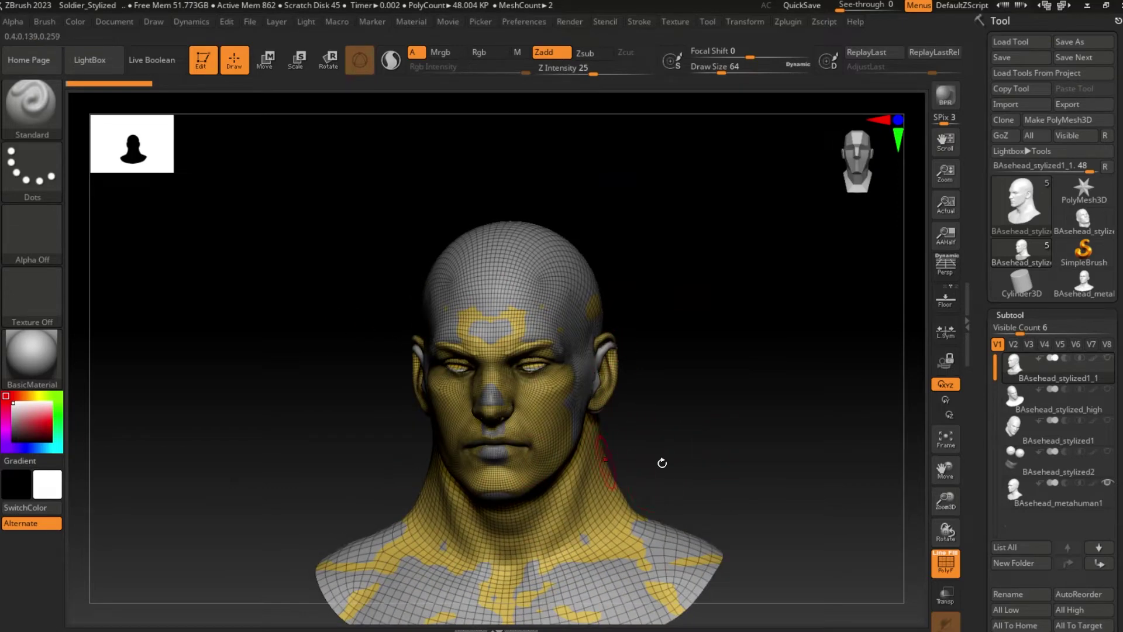
{"action": "left_click_drag", "start_coordinate": [839, 418], "coordinate": [768, 540], "text": "alt"}
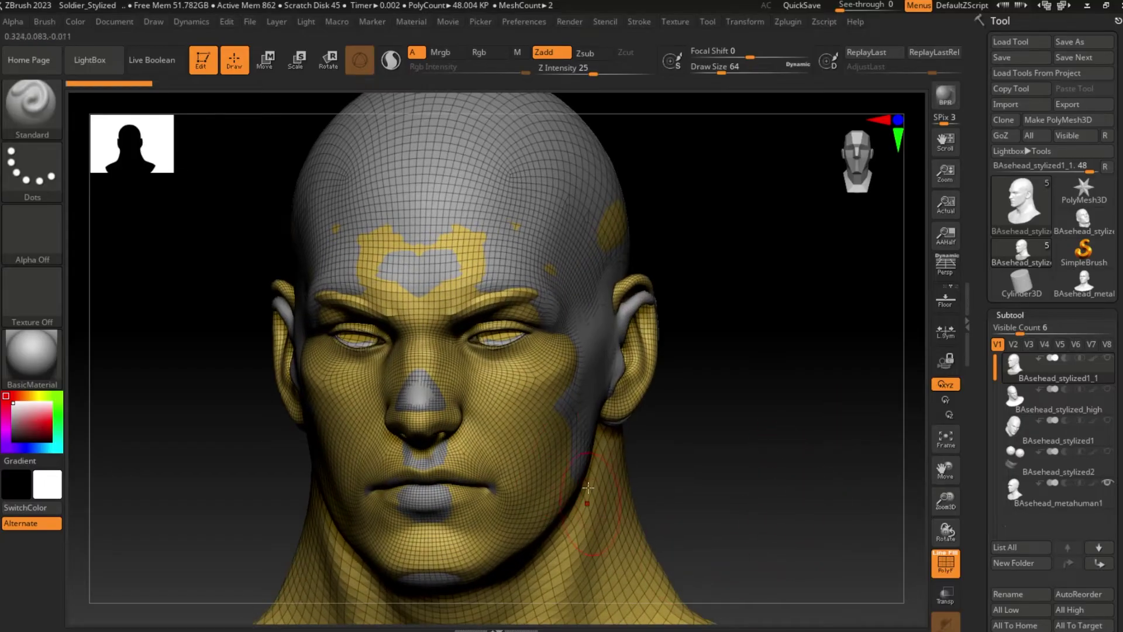
{"action": "left_click_drag", "start_coordinate": [742, 477], "coordinate": [710, 416], "text": "alt"}
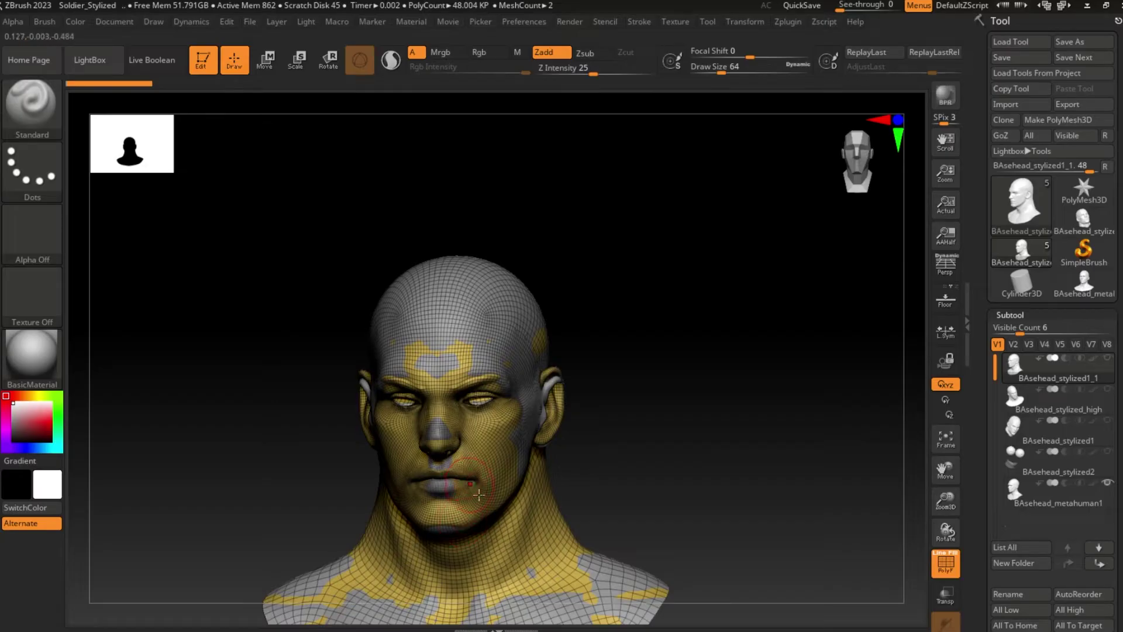
{"action": "left_click_drag", "start_coordinate": [633, 505], "coordinate": [705, 427]}
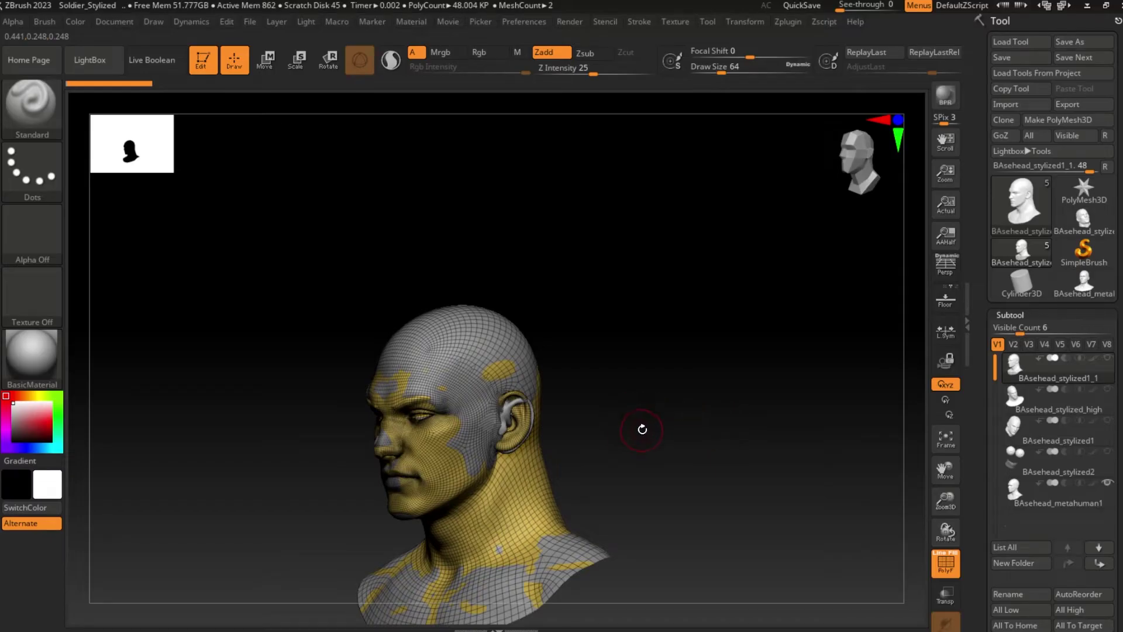
{"action": "left_click_drag", "start_coordinate": [633, 438], "coordinate": [646, 440]}
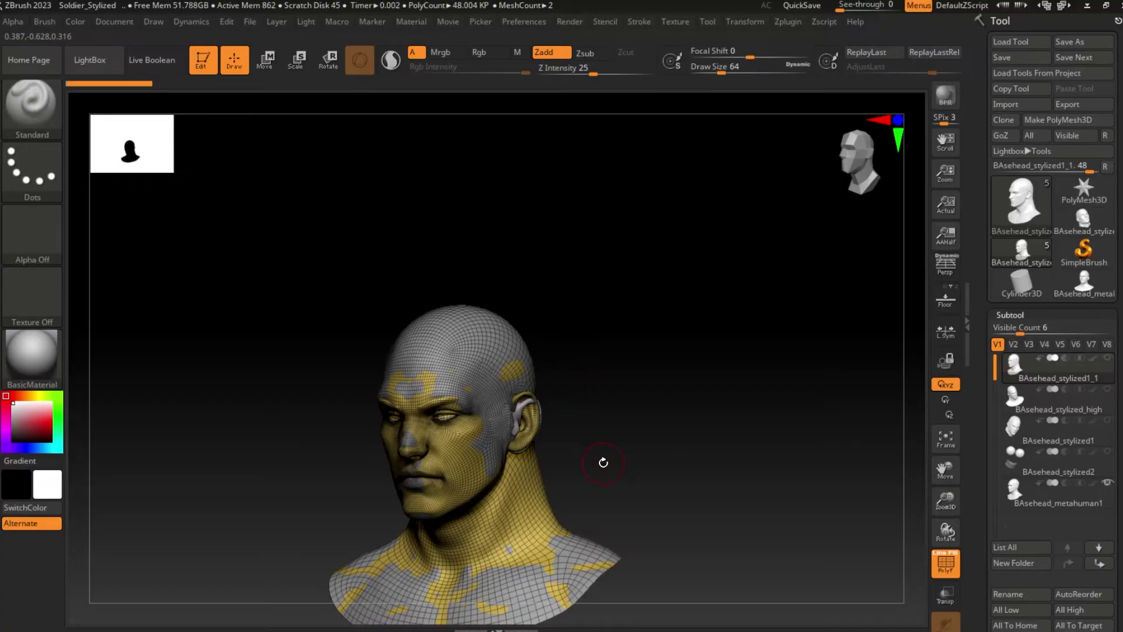
{"action": "right_click_drag", "start_coordinate": [602, 461], "coordinate": [730, 421], "text": "ctrl"}
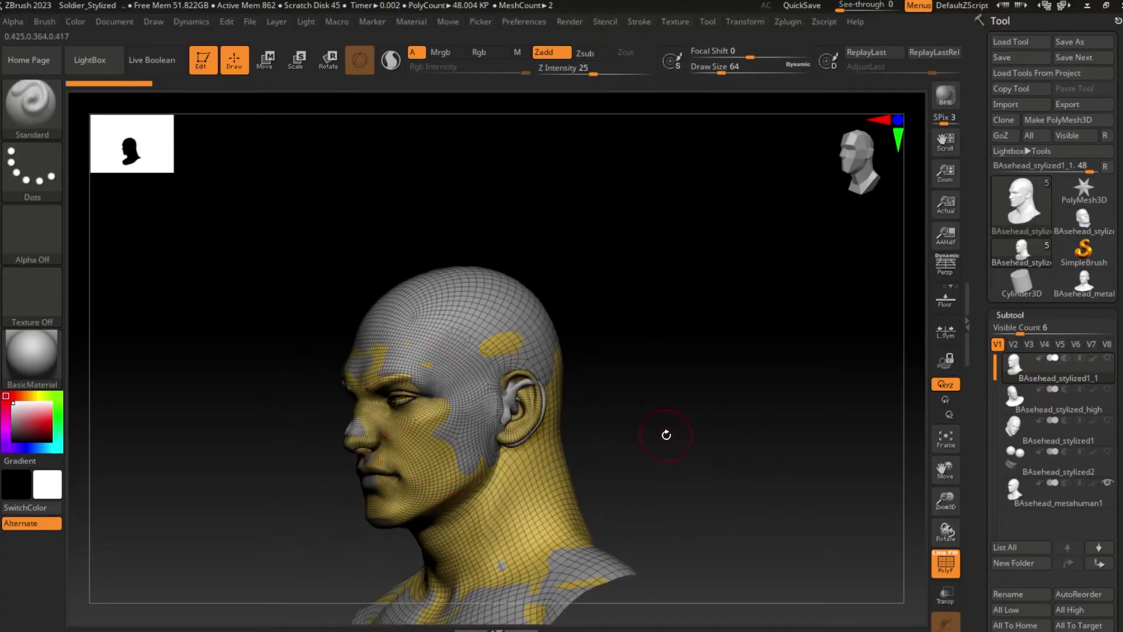
{"action": "right_click_drag", "start_coordinate": [667, 434], "coordinate": [681, 480]}
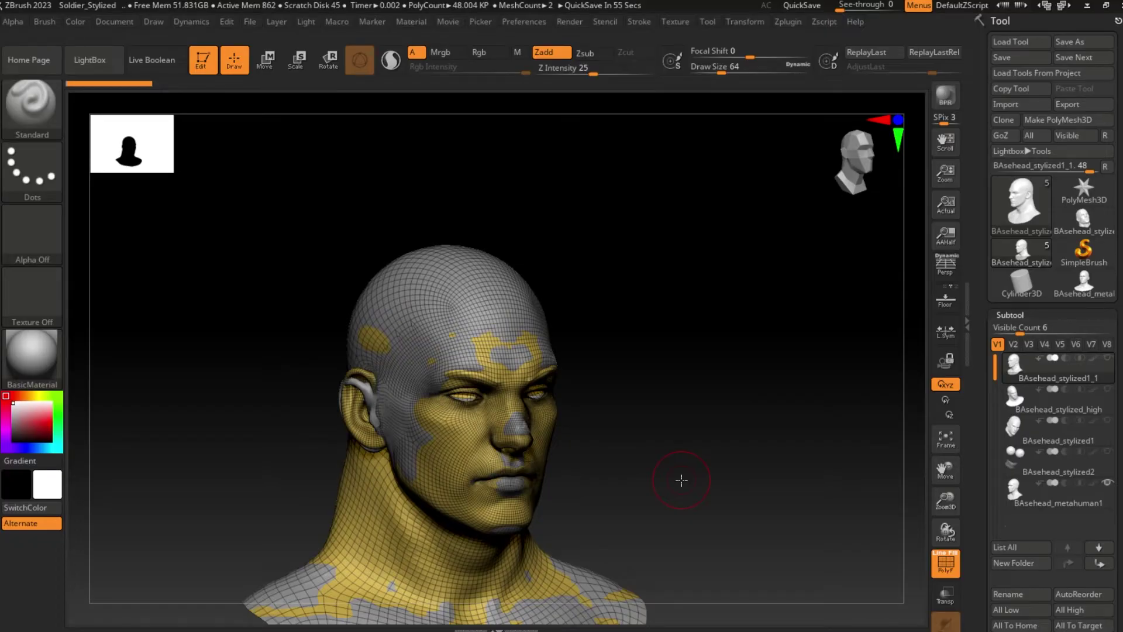
{"action": "right_click_drag", "start_coordinate": [678, 456], "coordinate": [677, 477]}
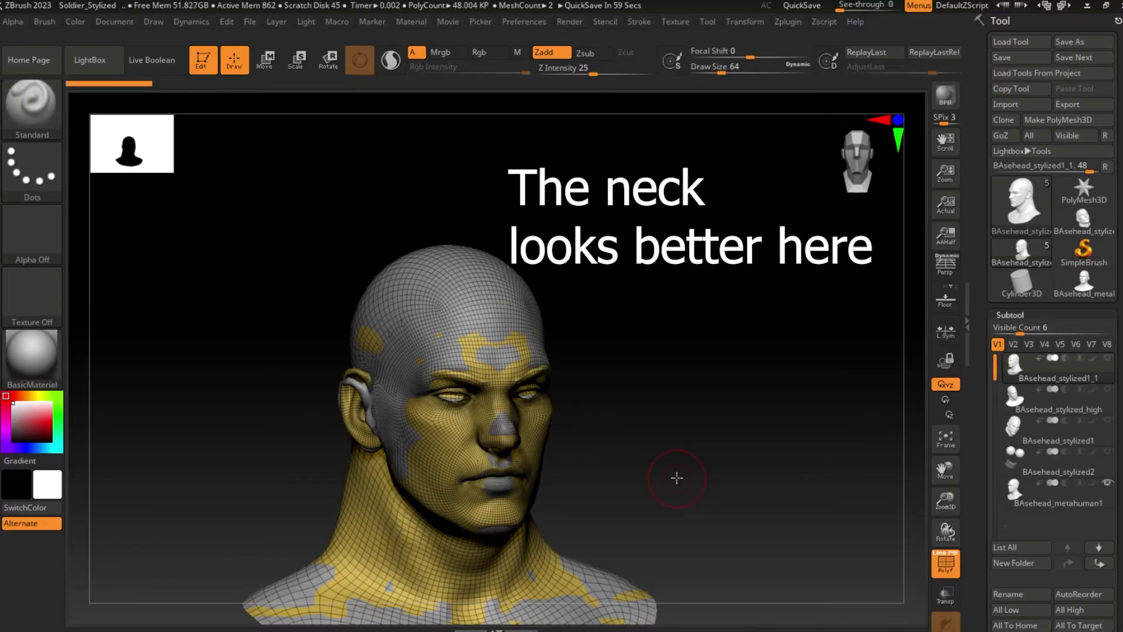
{"action": "right_click_drag", "start_coordinate": [678, 478], "coordinate": [672, 476]}
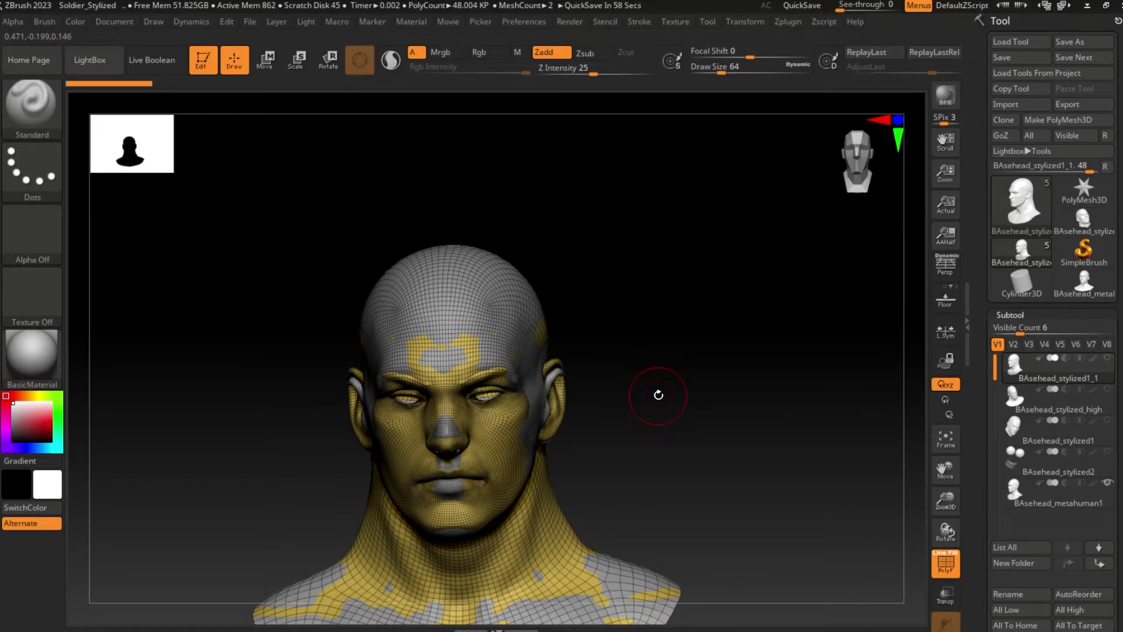
{"action": "right_click_drag", "start_coordinate": [645, 467], "coordinate": [691, 449]}
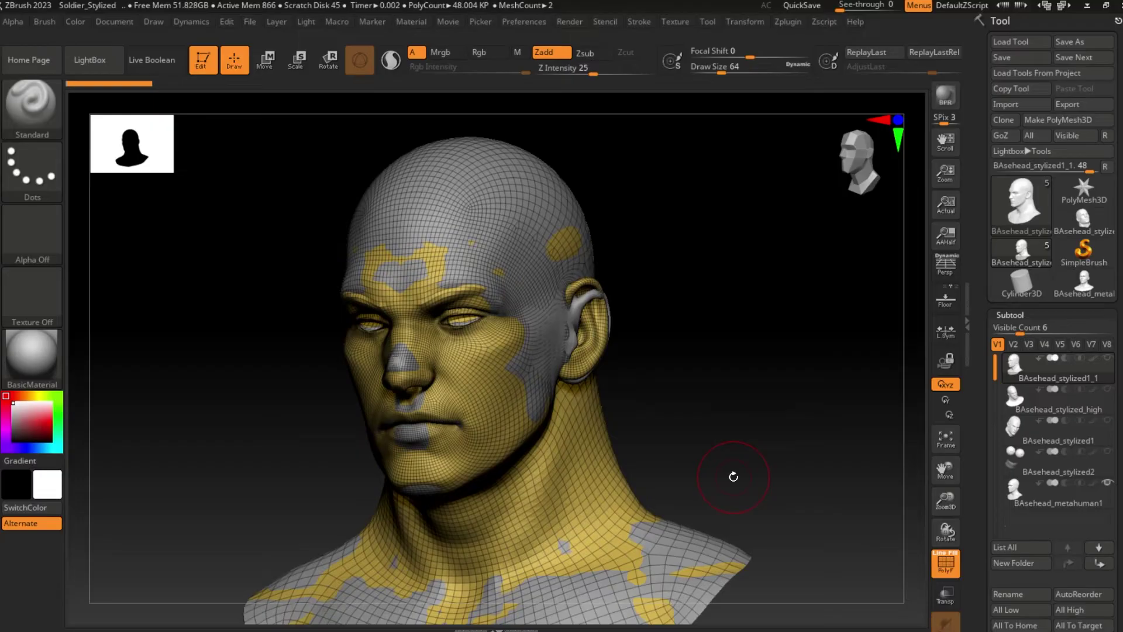
{"action": "mouse_move", "coordinate": [697, 444]}
{"action": "right_mouse_down", "text": "ctrl"}
{"action": "mouse_move", "coordinate": [697, 459]}
{"action": "mouse_move", "coordinate": [700, 424]}
{"action": "right_mouse_up", "text": "ctrl"}
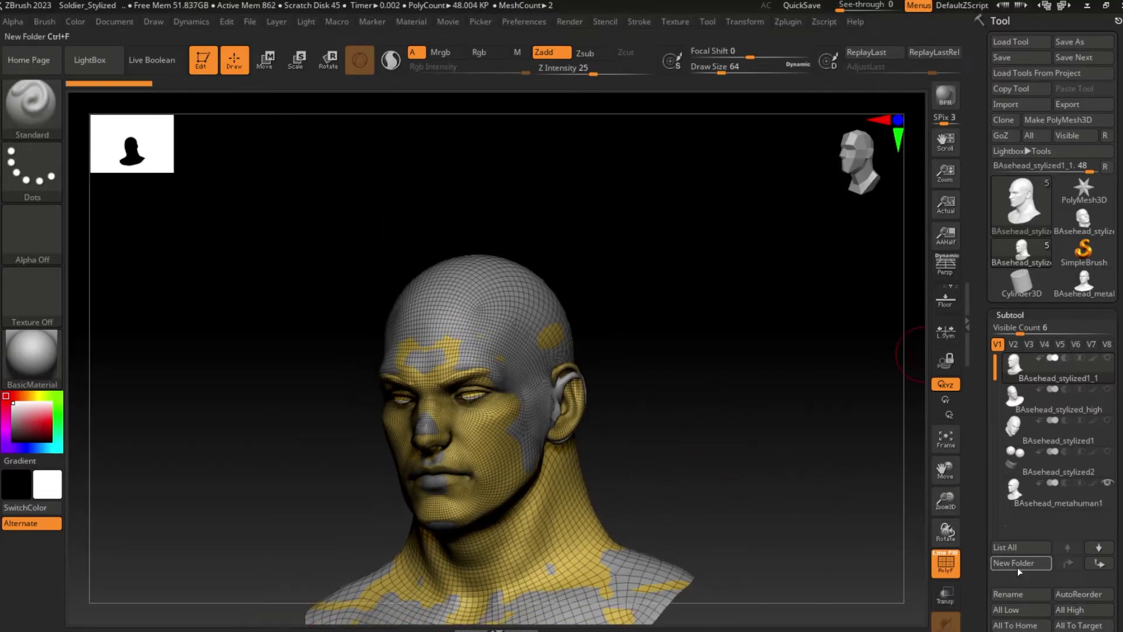
Hide the BAsehead_metahuman1 subtool and flatten the stylized head's UVs in UV Master with Use Existing UV Seams enabled.
{"action": "left_click", "coordinate": [1106, 483]}
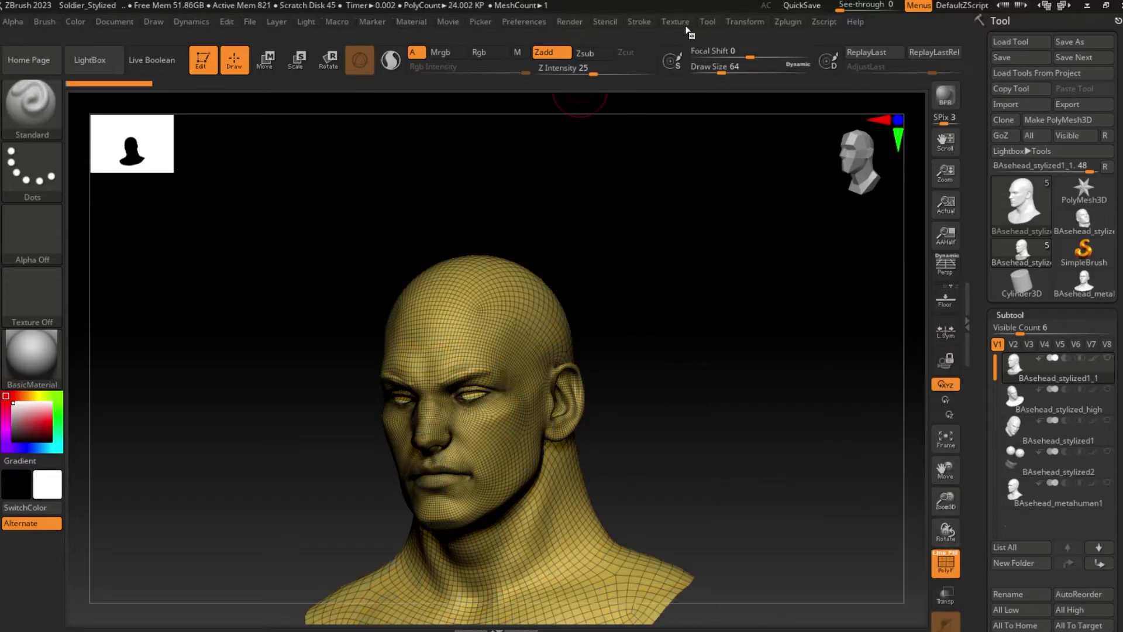
{"action": "left_click", "coordinate": [788, 22]}
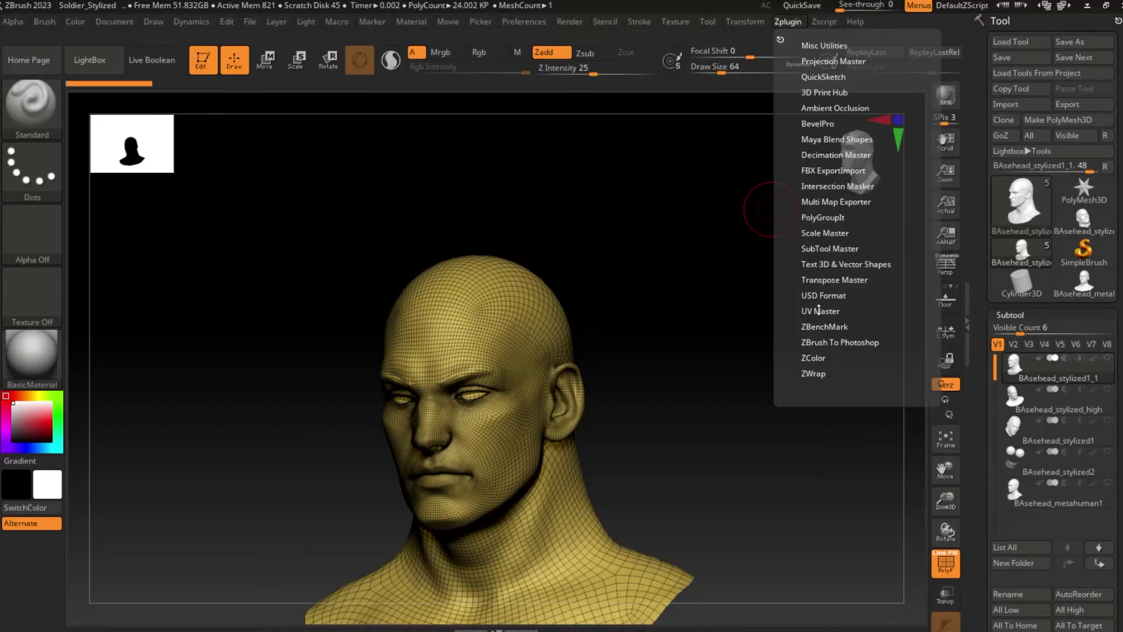
{"action": "left_click", "coordinate": [821, 310]}
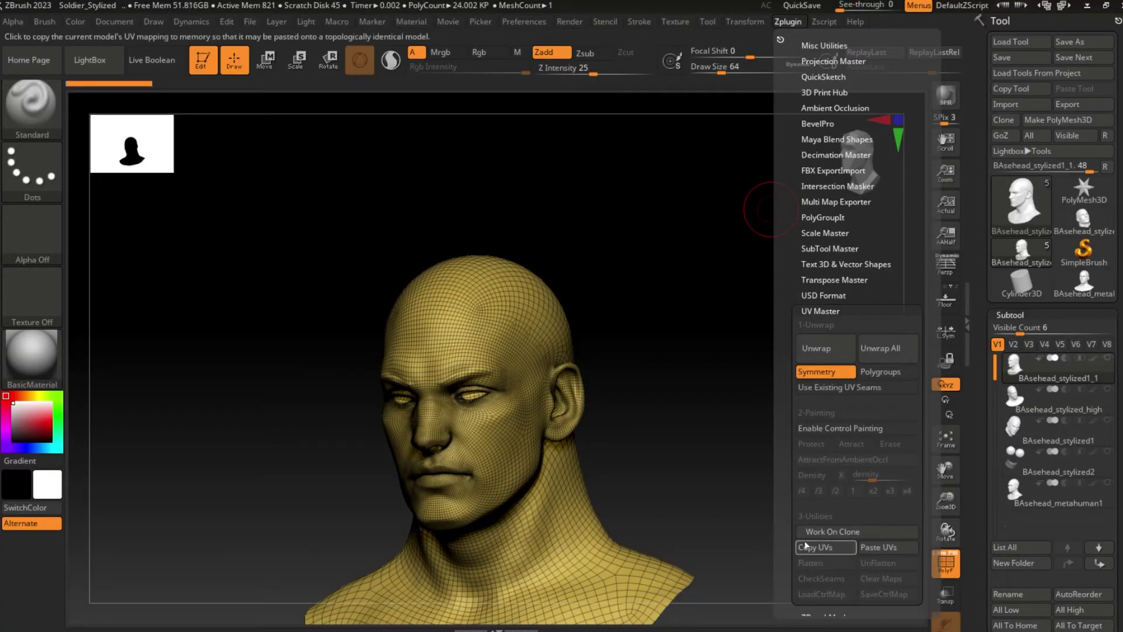
{"action": "left_click", "coordinate": [839, 387]}
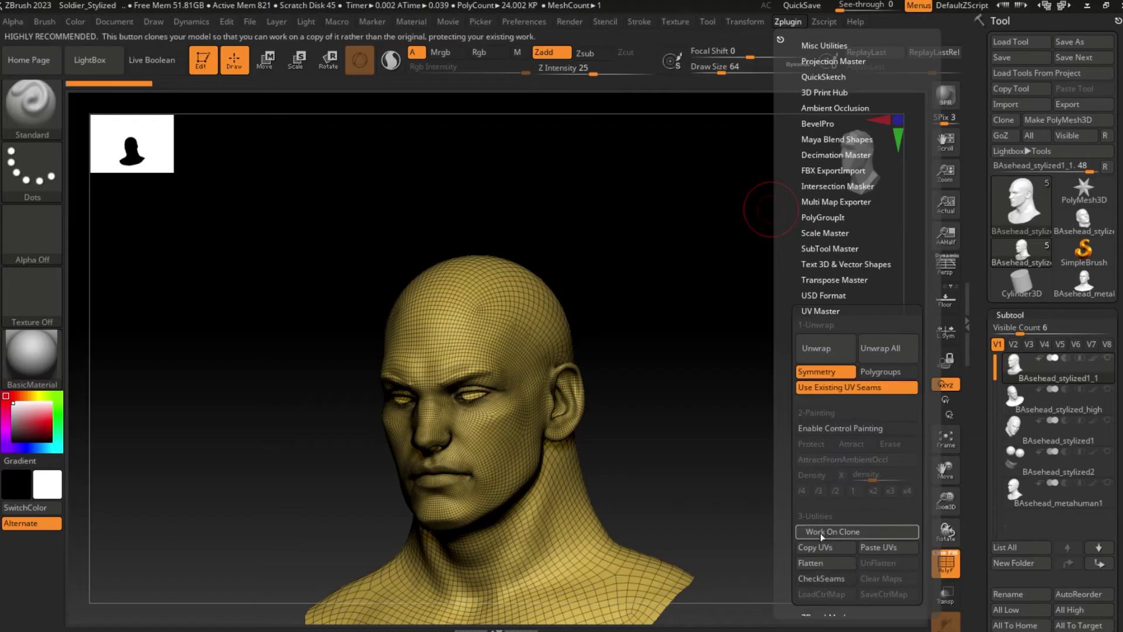
{"action": "left_click", "coordinate": [838, 563]}
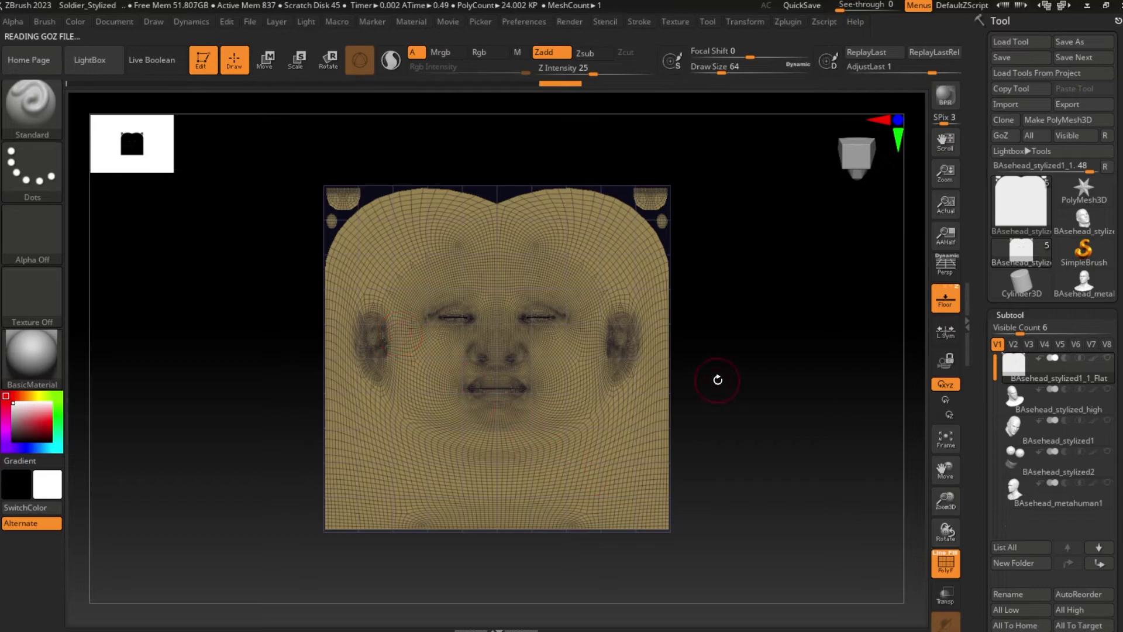
{"action": "right_click_drag", "start_coordinate": [739, 321], "coordinate": [786, 396], "text": "ctrl"}
{"action": "left_click_drag", "start_coordinate": [784, 391], "coordinate": [777, 372]}
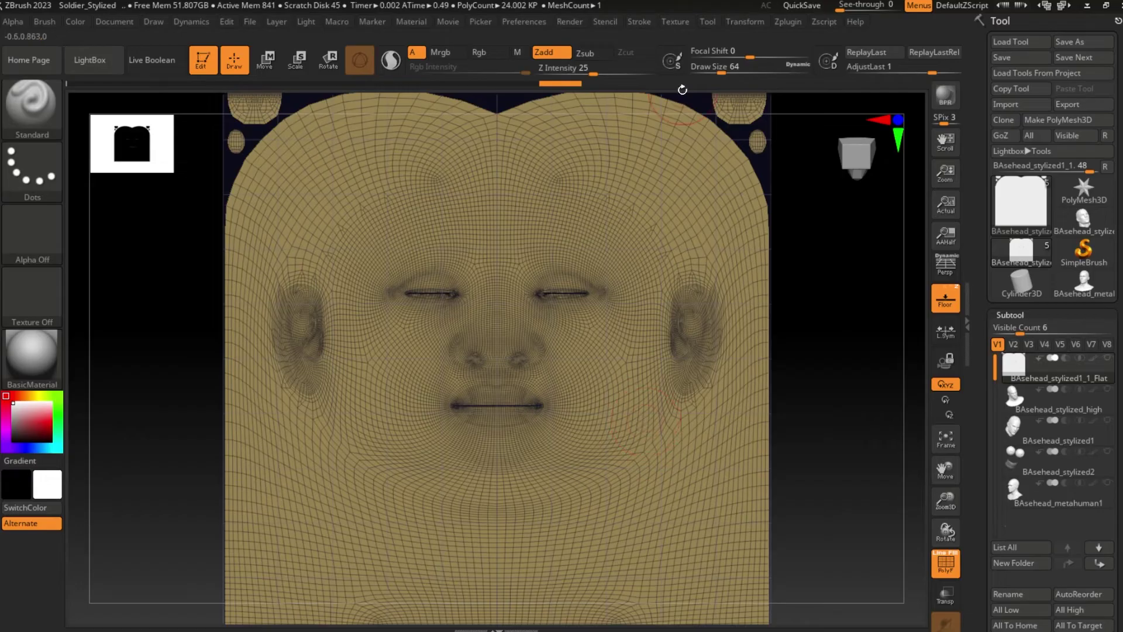
Unflatten the stylized head with UV Master and view its restored 3D mesh from the front and side.
{"action": "left_click", "coordinate": [791, 22]}
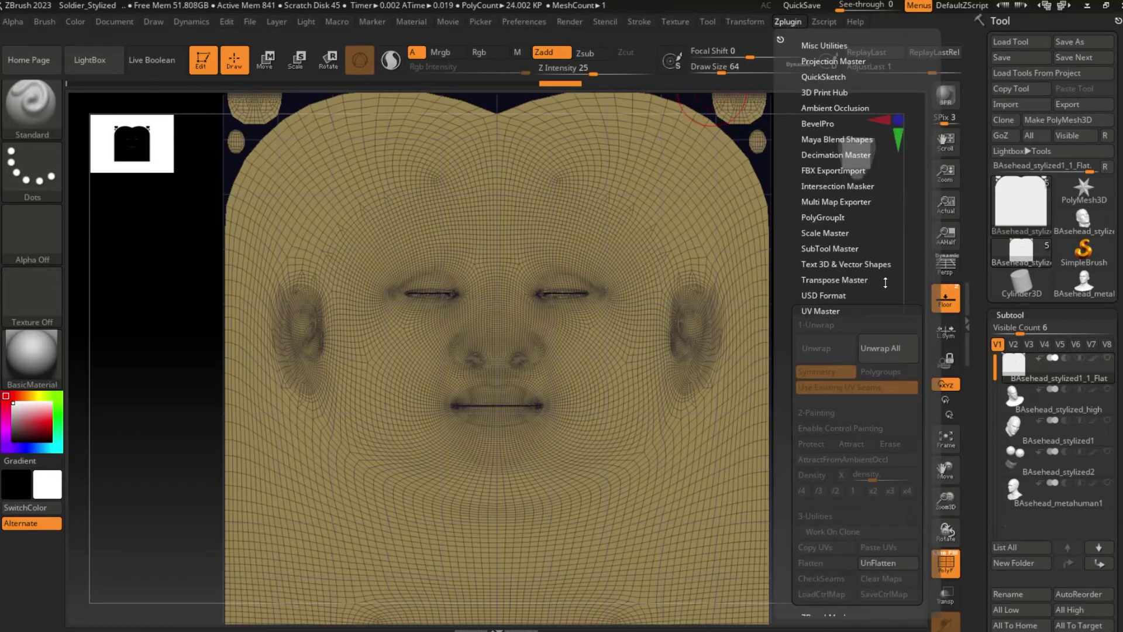
{"action": "left_click", "coordinate": [898, 568]}
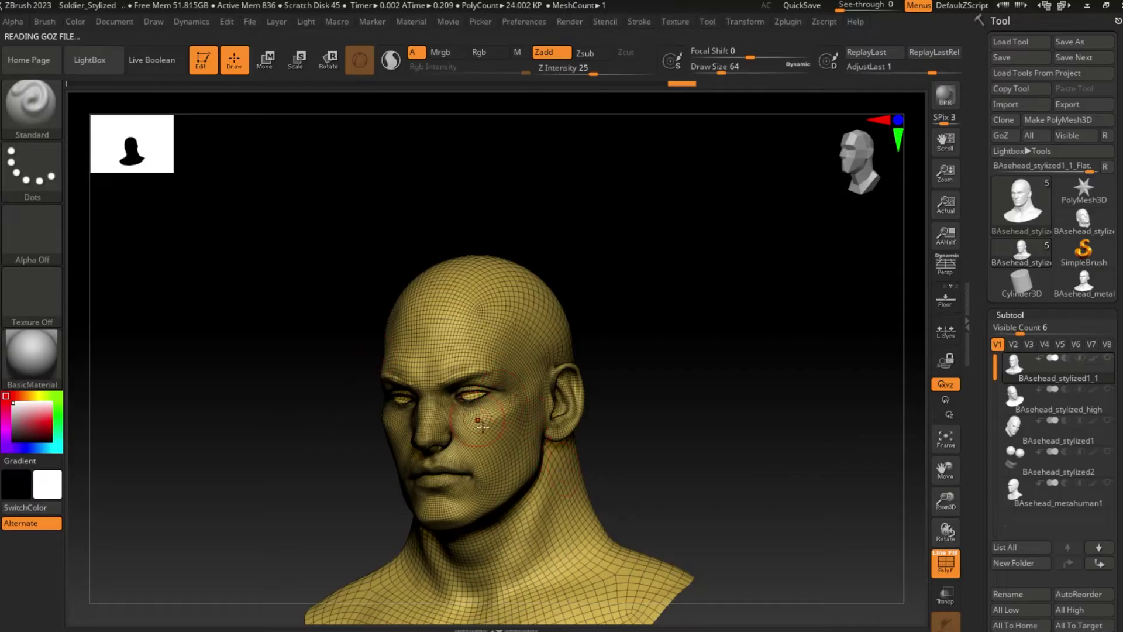
{"action": "left_click_drag", "start_coordinate": [650, 461], "coordinate": [670, 446]}
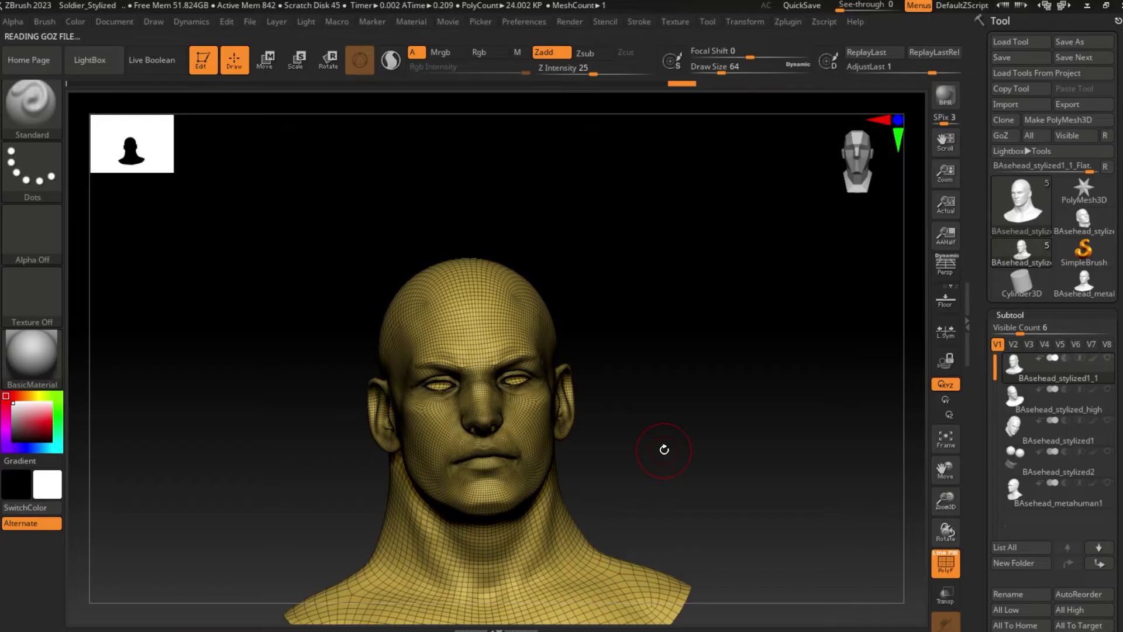
{"action": "mouse_move", "coordinate": [700, 438]}
{"action": "left_mouse_down"}
{"action": "mouse_move", "coordinate": [667, 414]}
{"action": "mouse_move", "coordinate": [735, 436]}
{"action": "mouse_move", "coordinate": [647, 433]}
{"action": "mouse_move", "coordinate": [715, 489]}
{"action": "mouse_move", "coordinate": [749, 474]}
{"action": "mouse_move", "coordinate": [715, 438]}
{"action": "left_mouse_up"}
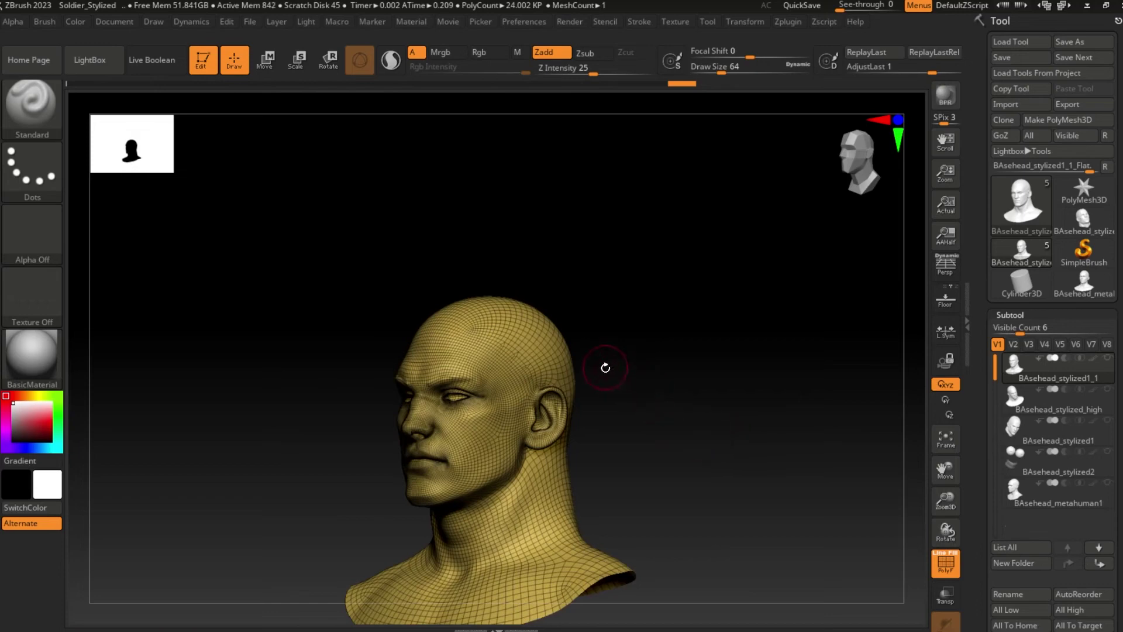
{"action": "left_click_drag", "start_coordinate": [652, 321], "coordinate": [650, 345], "text": "alt"}
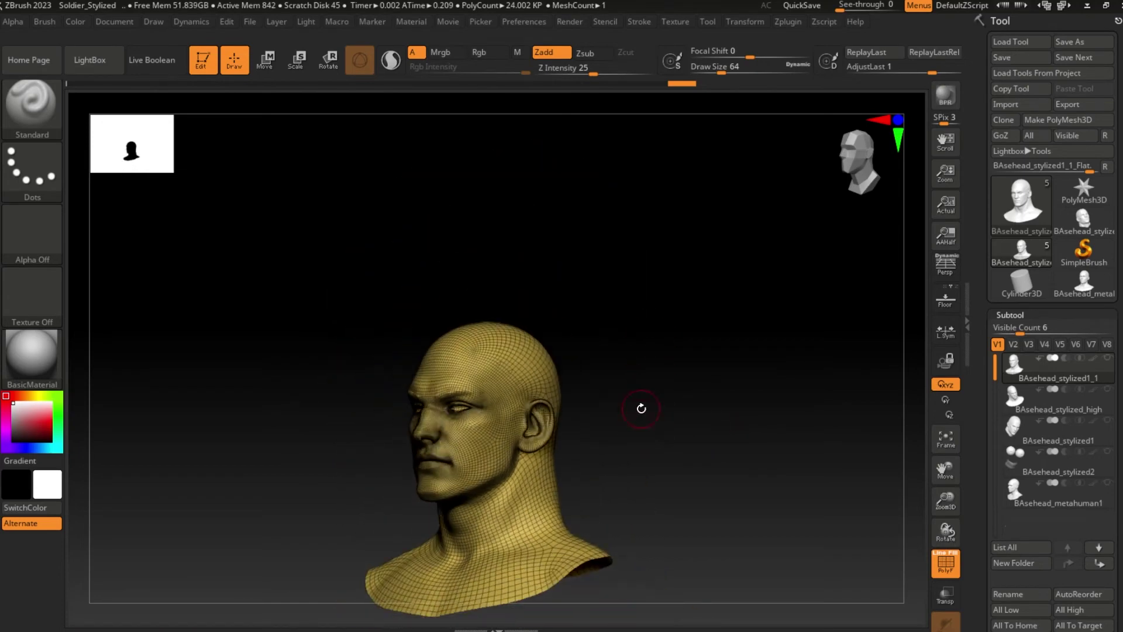